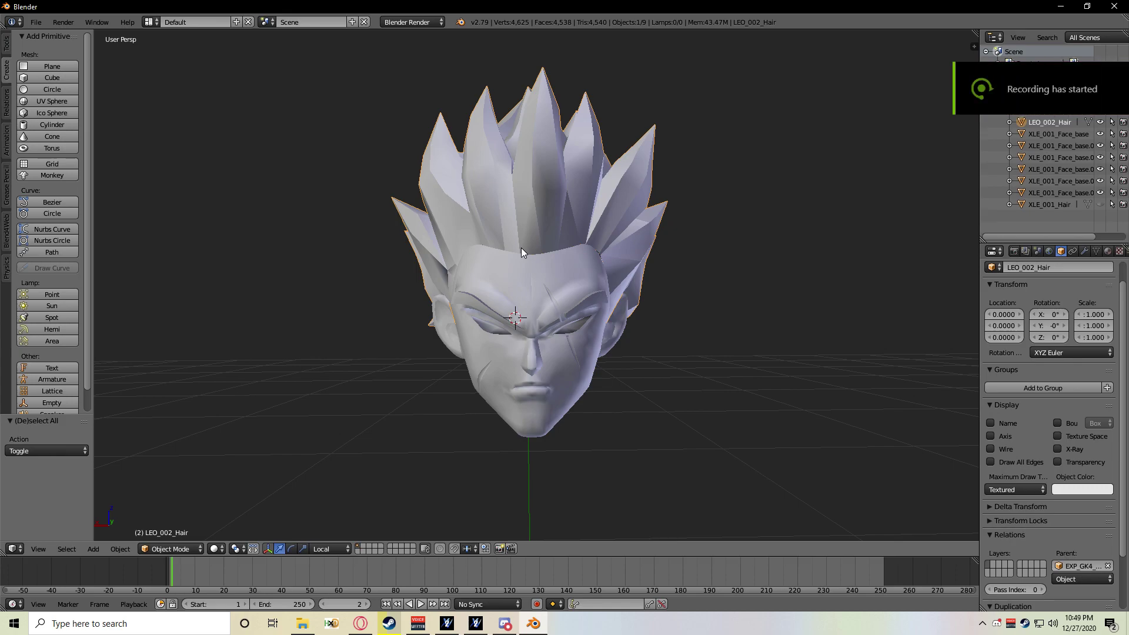
Deselect all objects and view the head and hair from the front.
middle_drag(521, 248, 541, 271)
scroll(447, 288, up, 3)
scroll(447, 304, down, 3)
key(a)
middle_drag(612, 288, 548, 287)
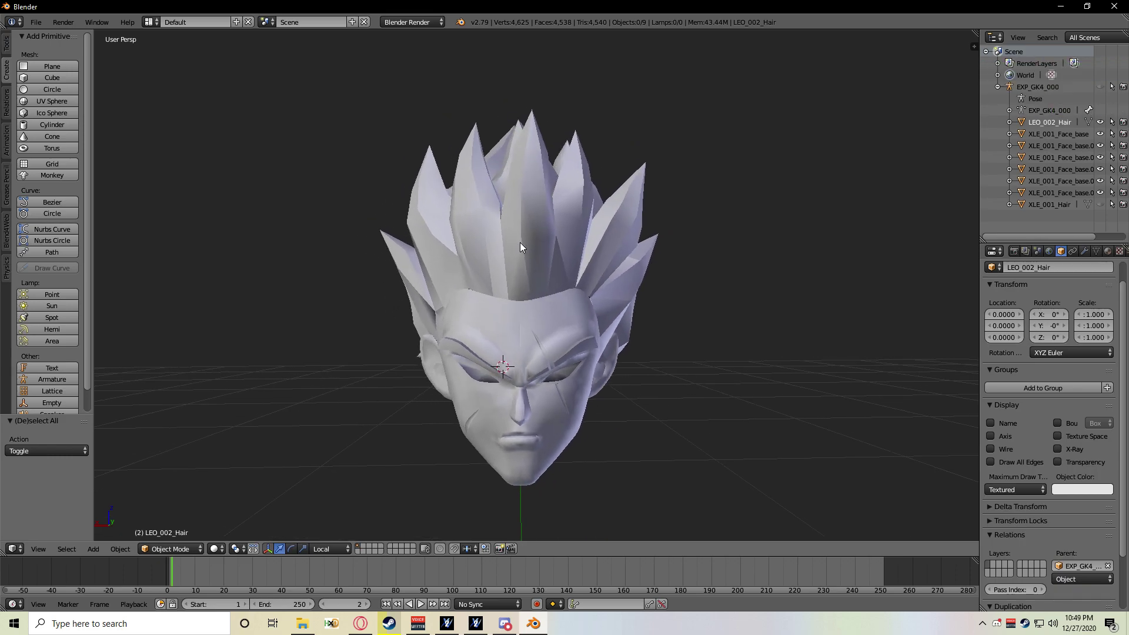
middle_drag(613, 291, 588, 200)
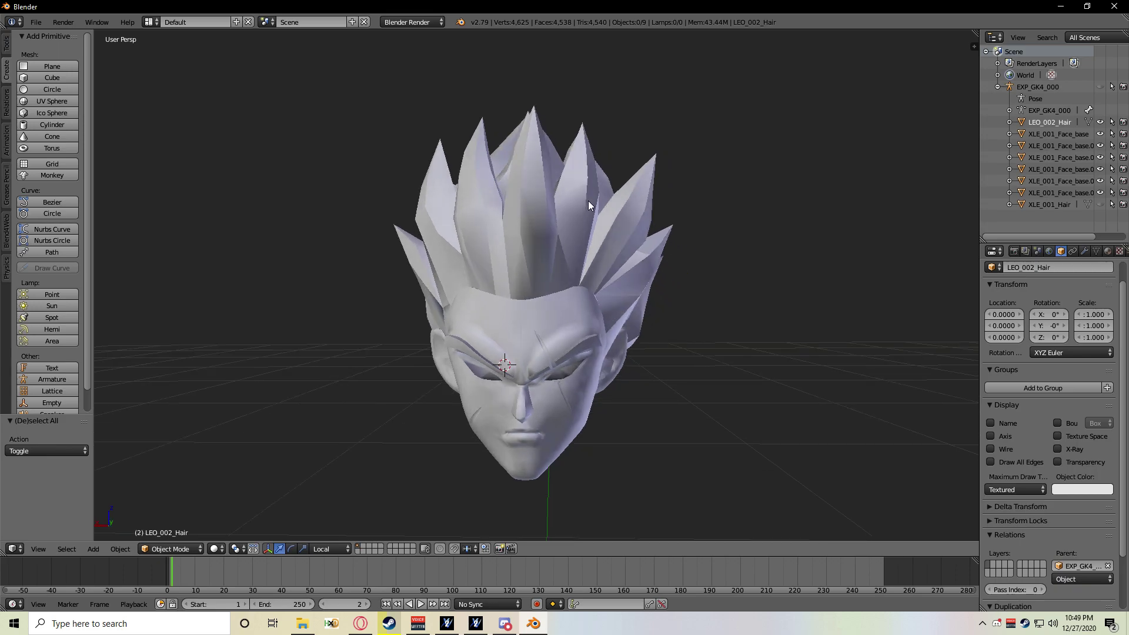
right_click(588, 200)
key(g)
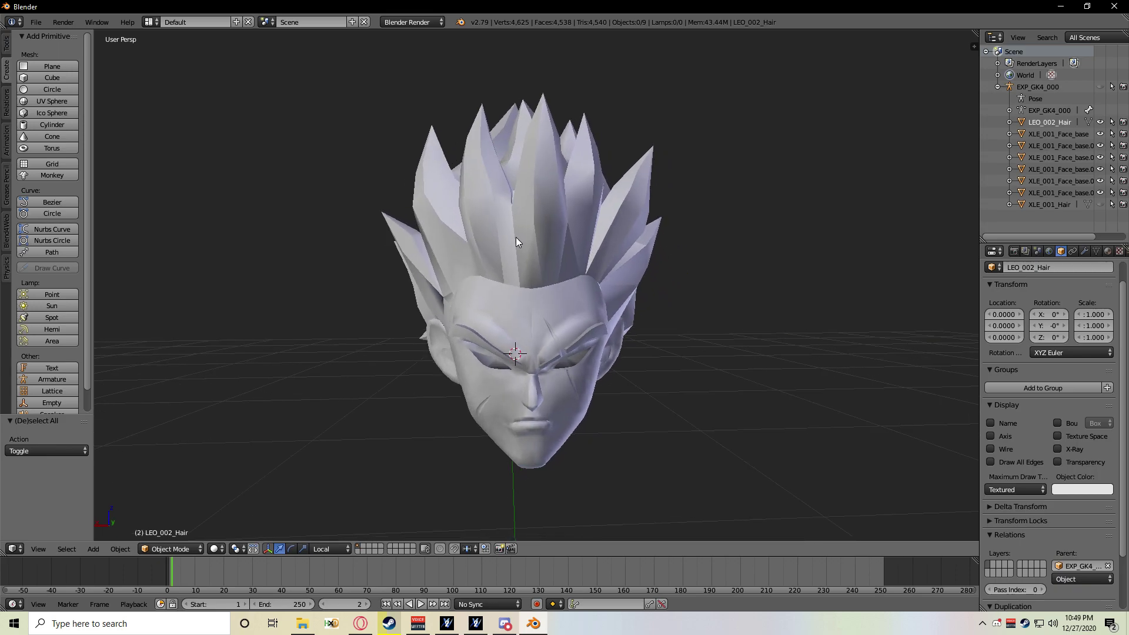
click(569, 272)
key(ctrl+z)
key(a)
Examine the hair spikes and the face geometry from several angles and distances, selecting the hair mesh.
middle_drag(580, 283, 651, 324)
middle_drag(406, 294, 592, 278)
scroll(524, 308, down, 2)
scroll(565, 278, up, 4)
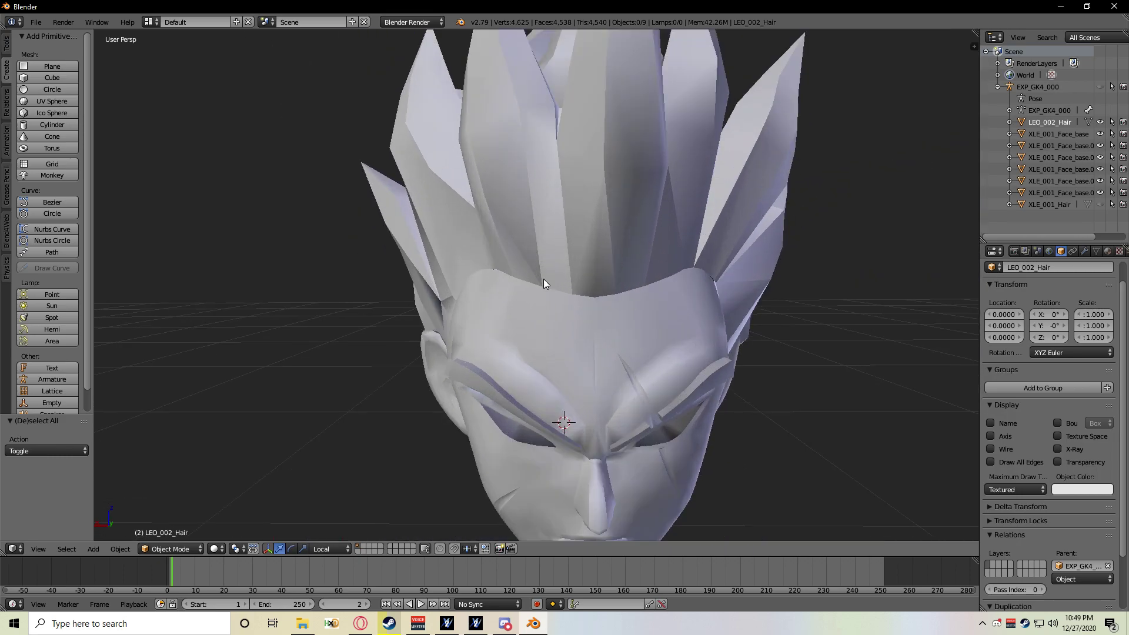
right_click(564, 185)
middle_drag(564, 186, 503, 275)
scroll(538, 201, down, 3)
scroll(509, 220, up, 1)
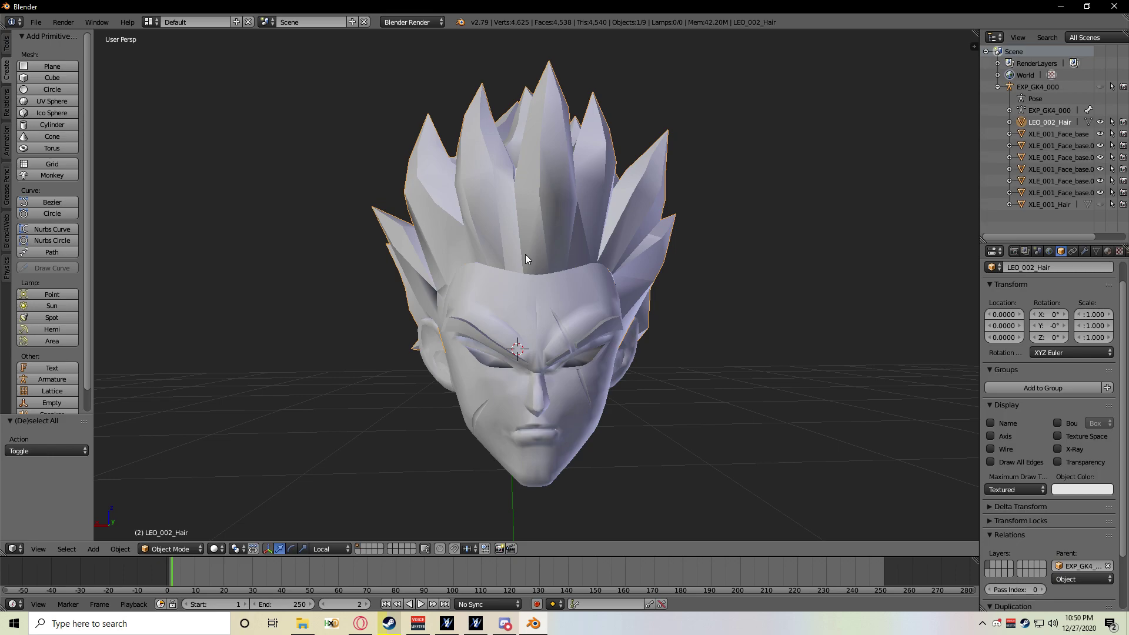
key(a)
middle_drag(522, 271, 534, 303)
right_click(518, 231)
key(a)
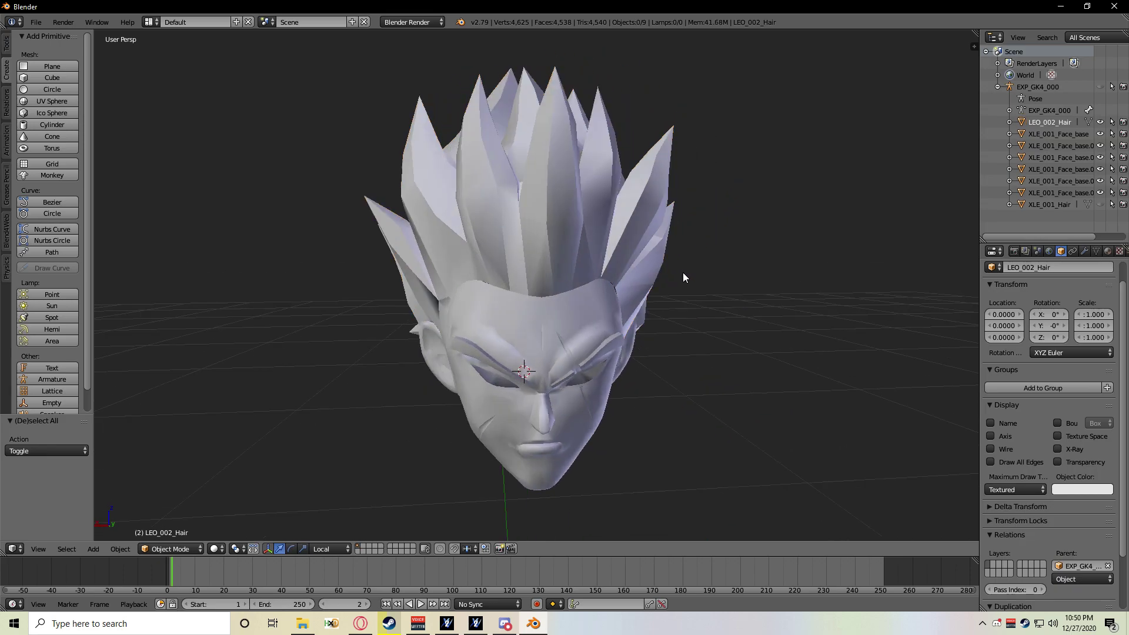
middle_drag(582, 240, 637, 270)
right_click(553, 218)
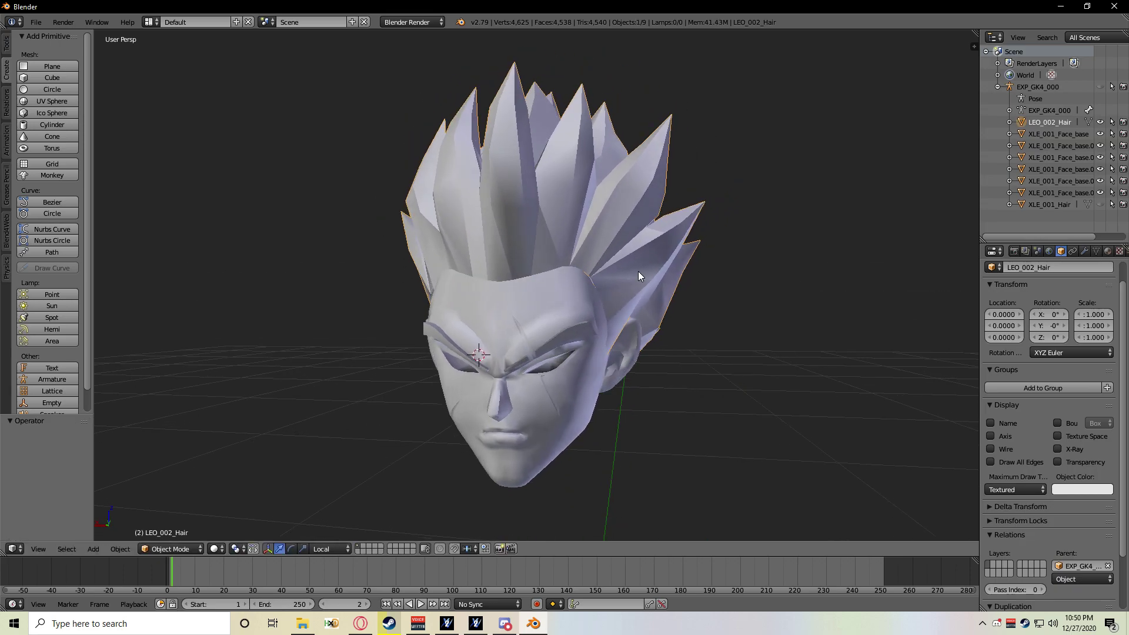
middle_drag(527, 238, 729, 244)
Rename the material of the LEO_002_Hair mesh to Hair.
click(1119, 251)
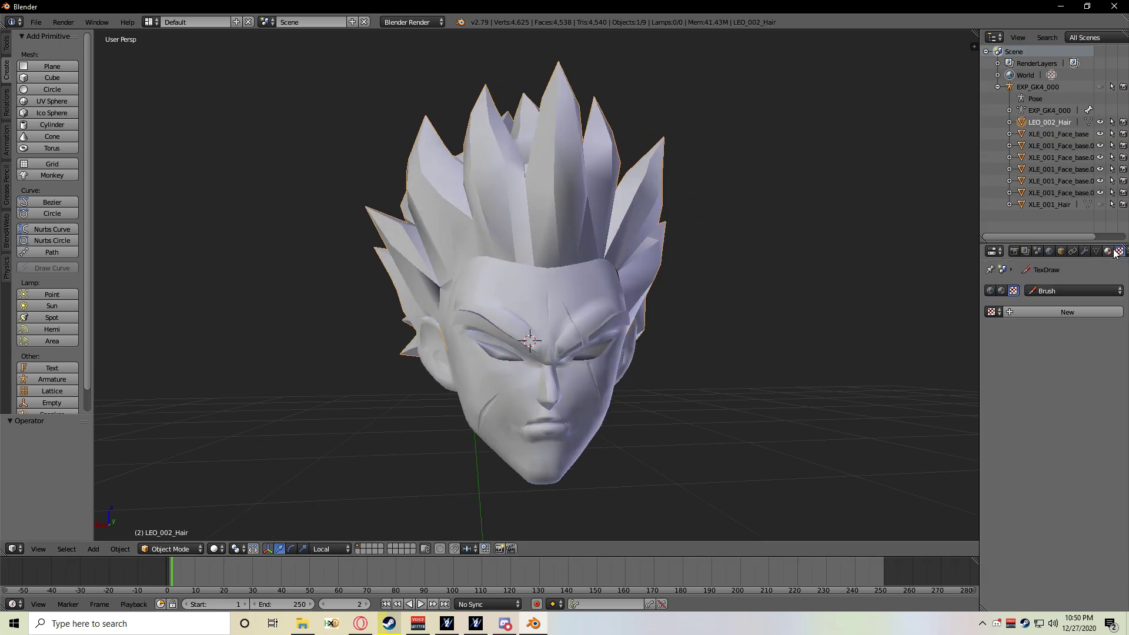
middle_drag(564, 265, 630, 265)
key(a)
key(a)
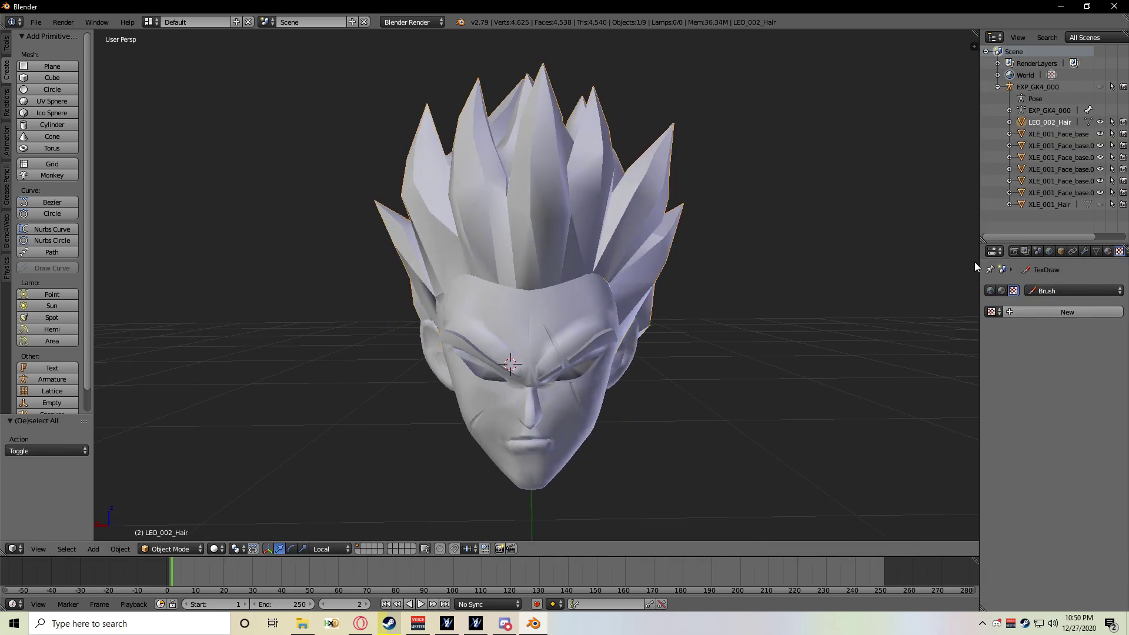
click(1109, 252)
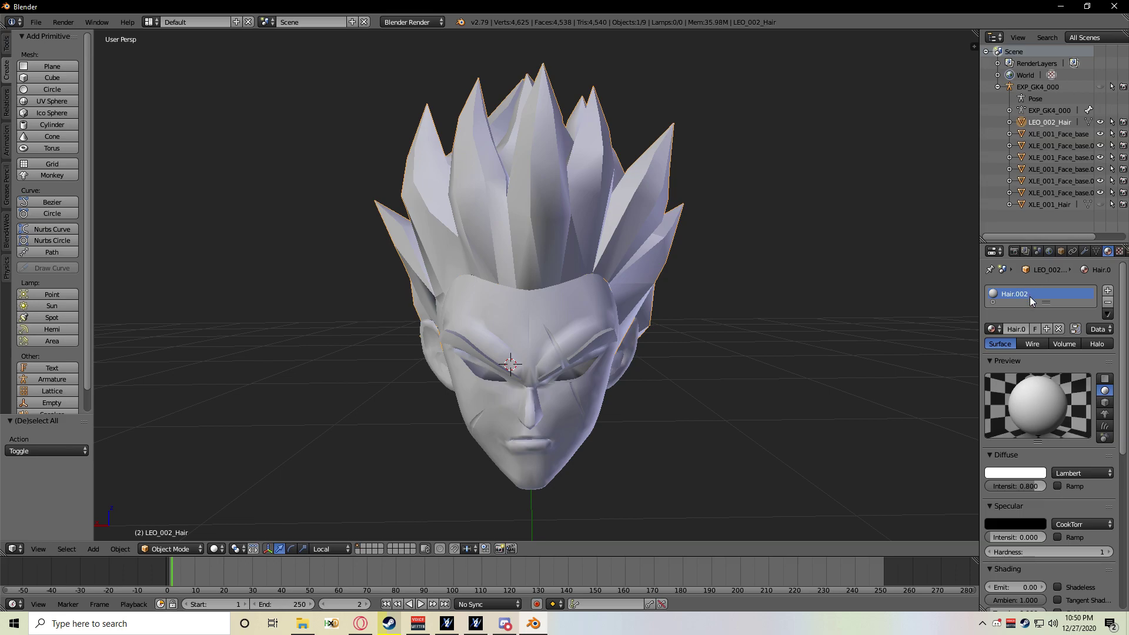
click(770, 247)
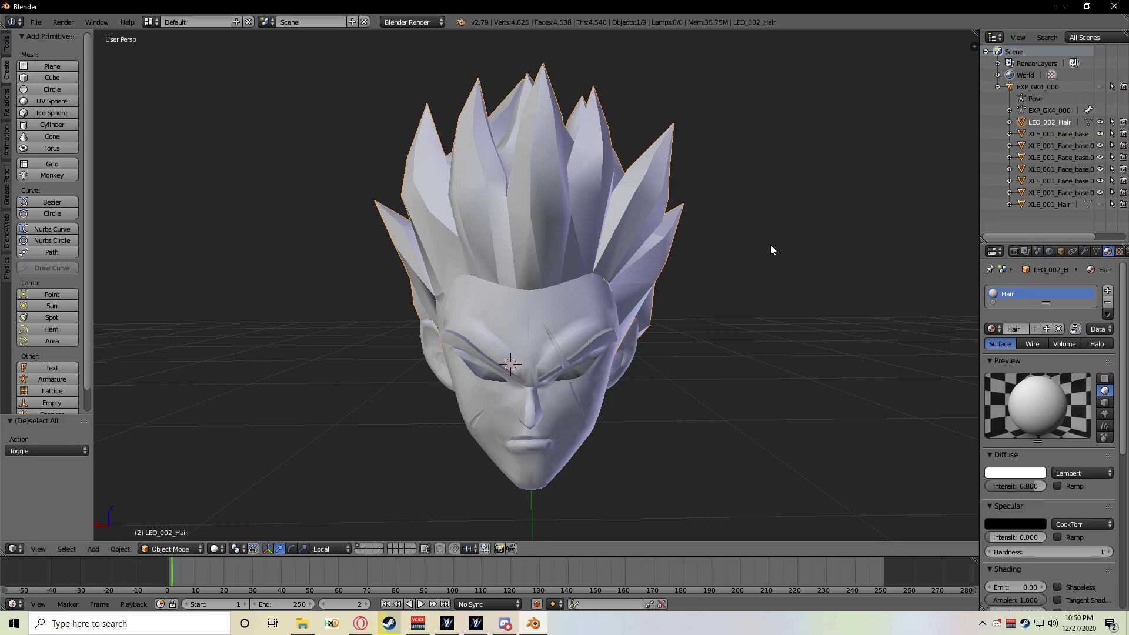
middle_drag(536, 232, 531, 226)
Add a new image texture named UV to the first texture slot of the Hair material.
click(1121, 251)
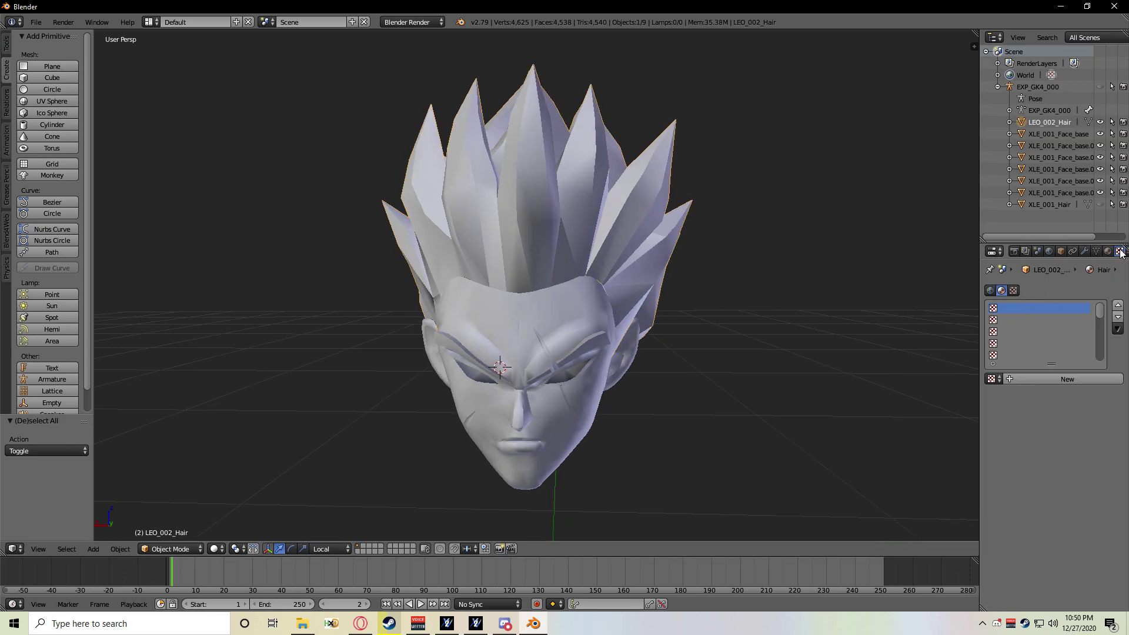
click(1066, 379)
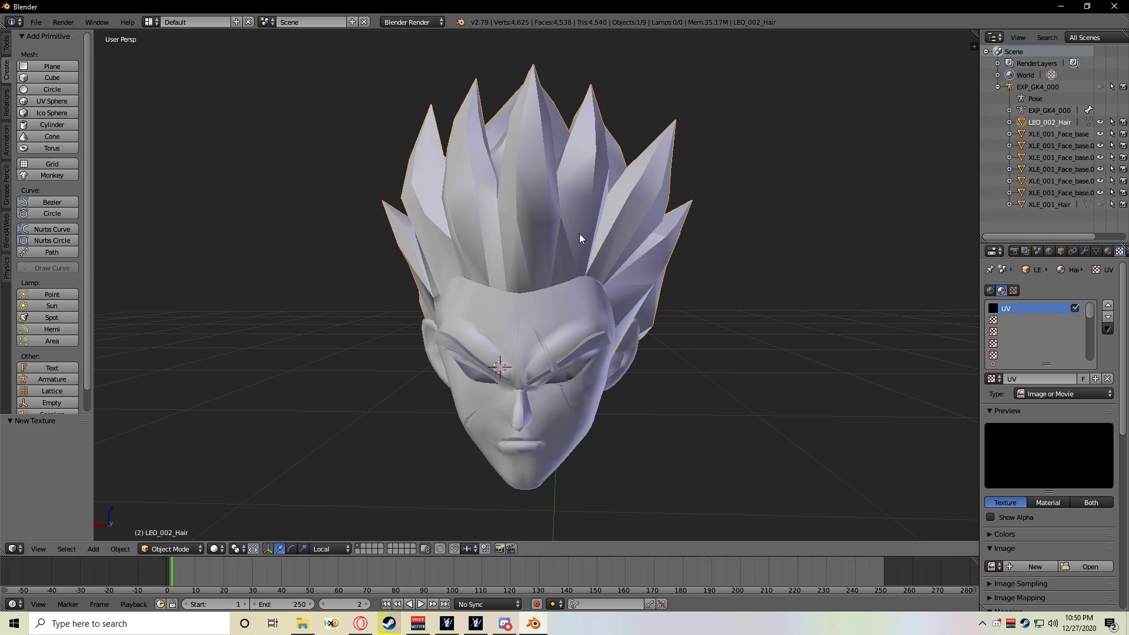
key(a)
right_click(629, 259)
key(g)
click(810, 326)
key(ctrl+z)
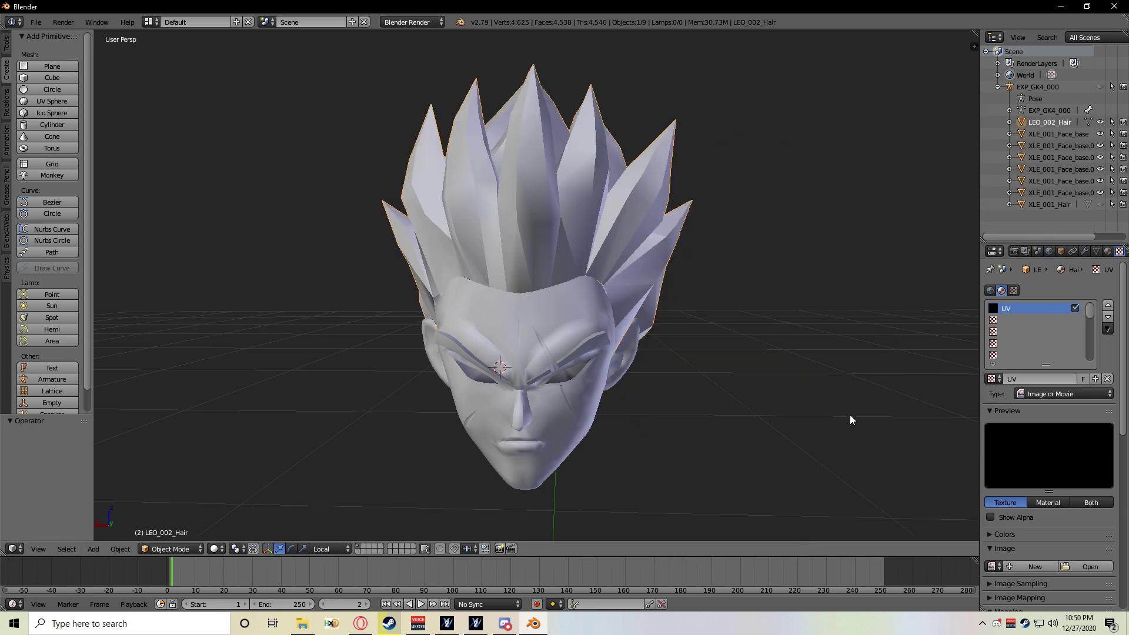
Load DATA000.dds from the LEO_001_Hair folder as the image of the UV texture.
click(1103, 567)
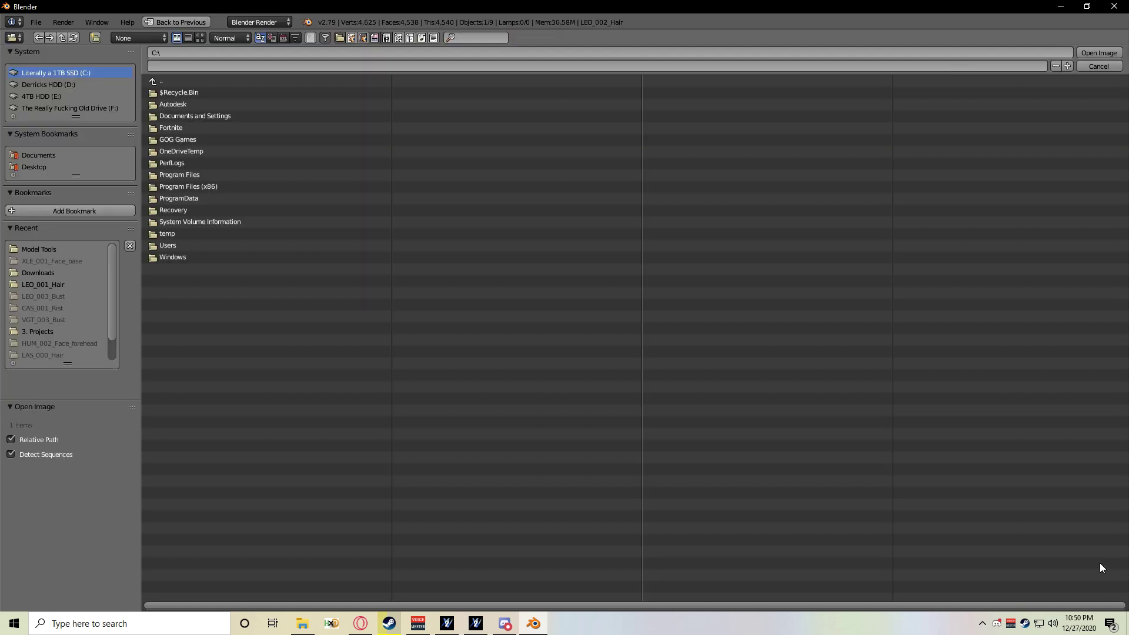
click(42, 286)
click(173, 81)
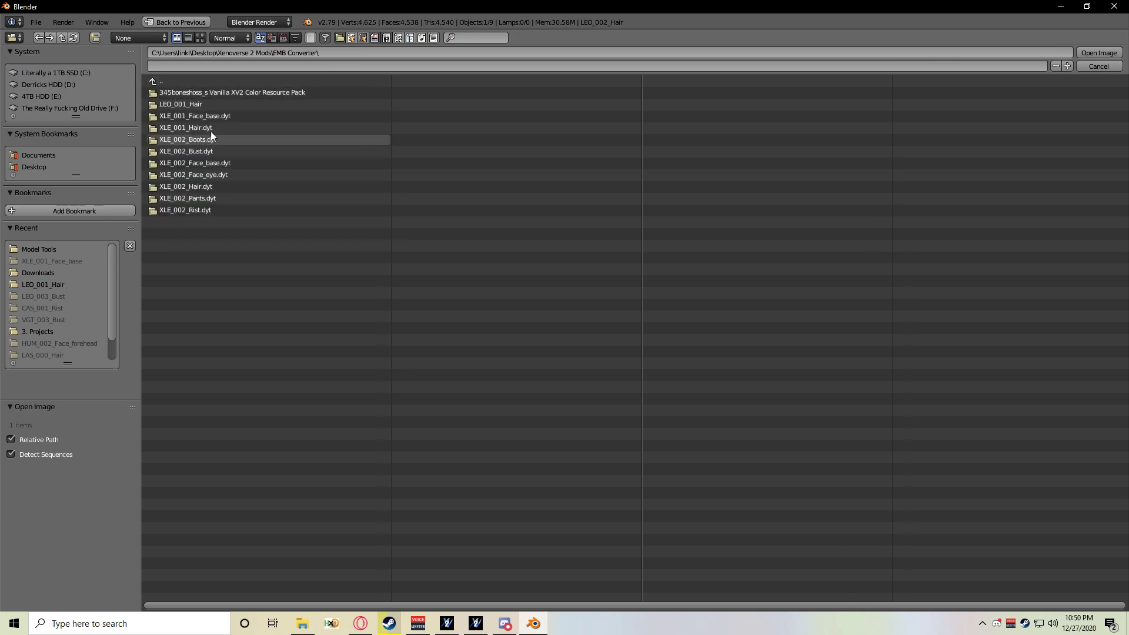
click(194, 104)
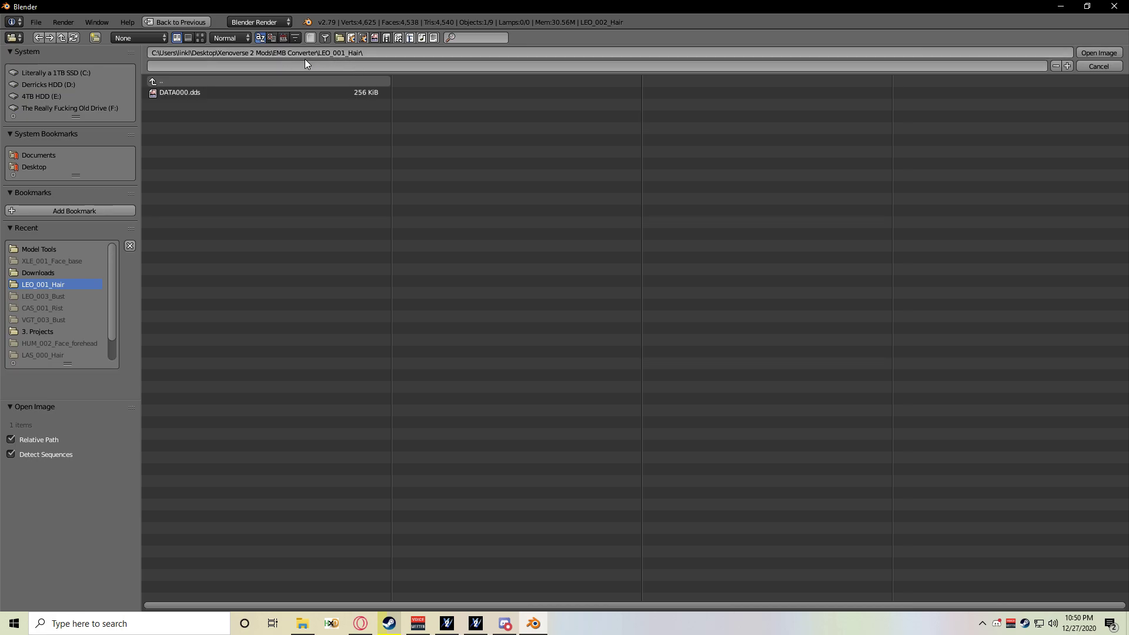
double_click(206, 93)
Add a Hemi lamp, raise it about 0.118 along Z and move it along X to one side of the head.
middle_drag(450, 328, 492, 261)
key(a)
scroll(768, 339, down, 5)
scroll(491, 261, up, 2)
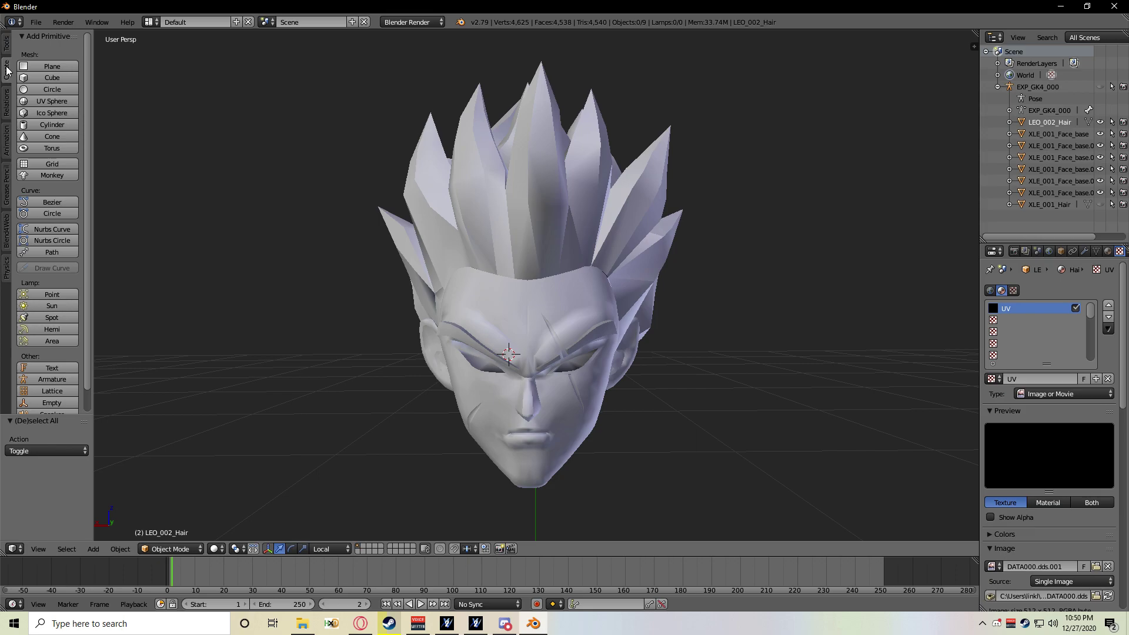
click(57, 327)
scroll(518, 265, down, 3)
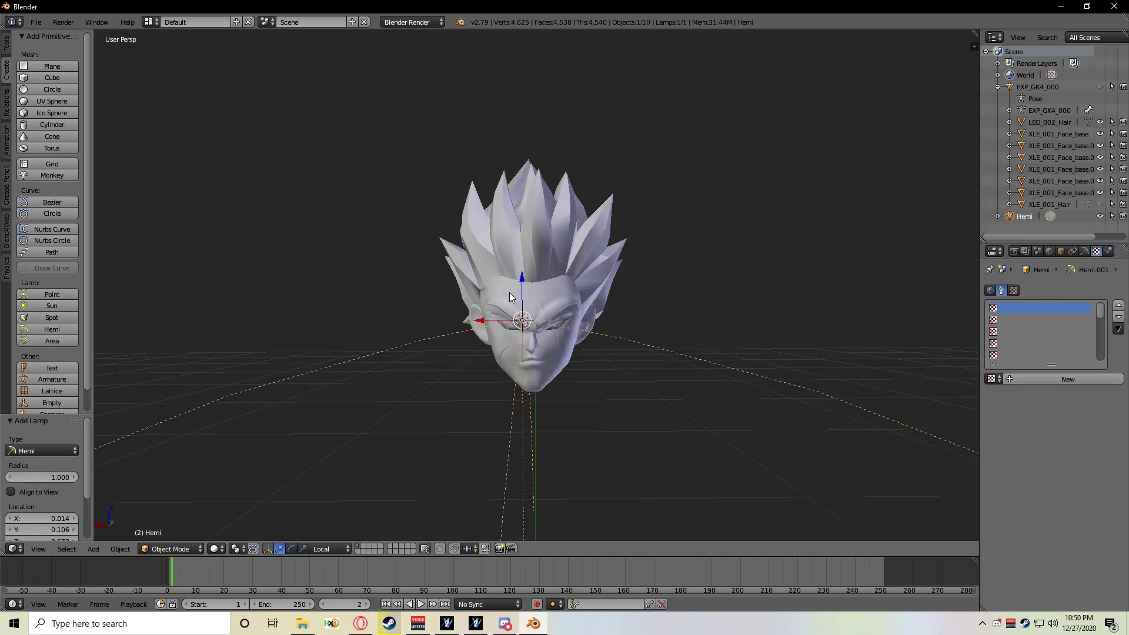
key(g)
key(z)
key(z)
click(511, 215)
key(g)
key(x)
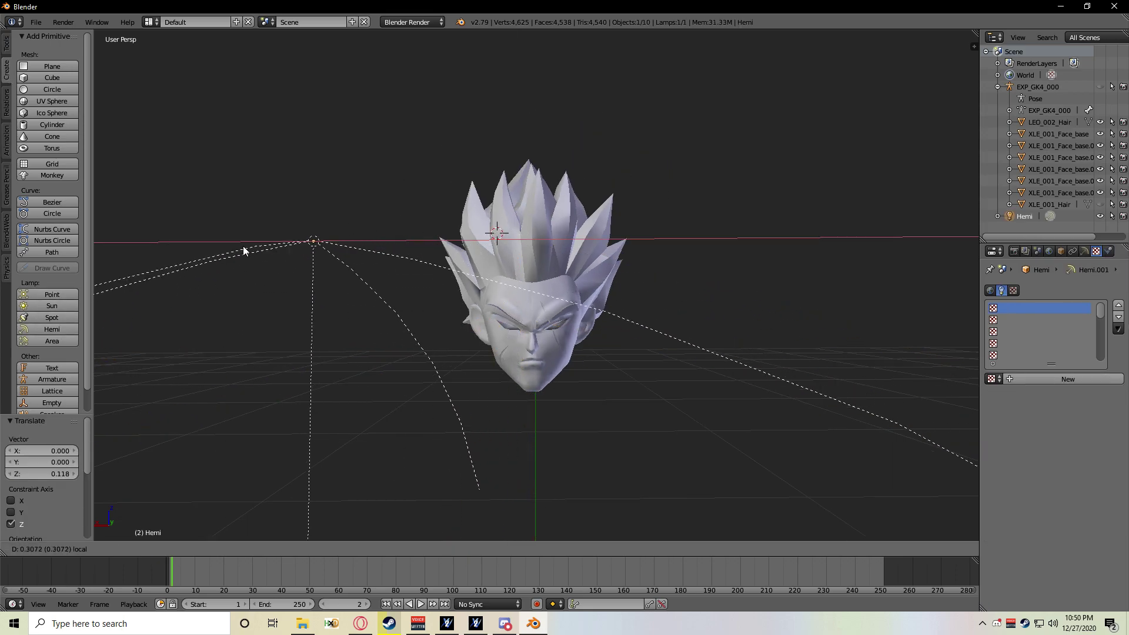
click(150, 281)
Add a second Hemi lamp and move it along X to the opposite side of the head.
click(60, 329)
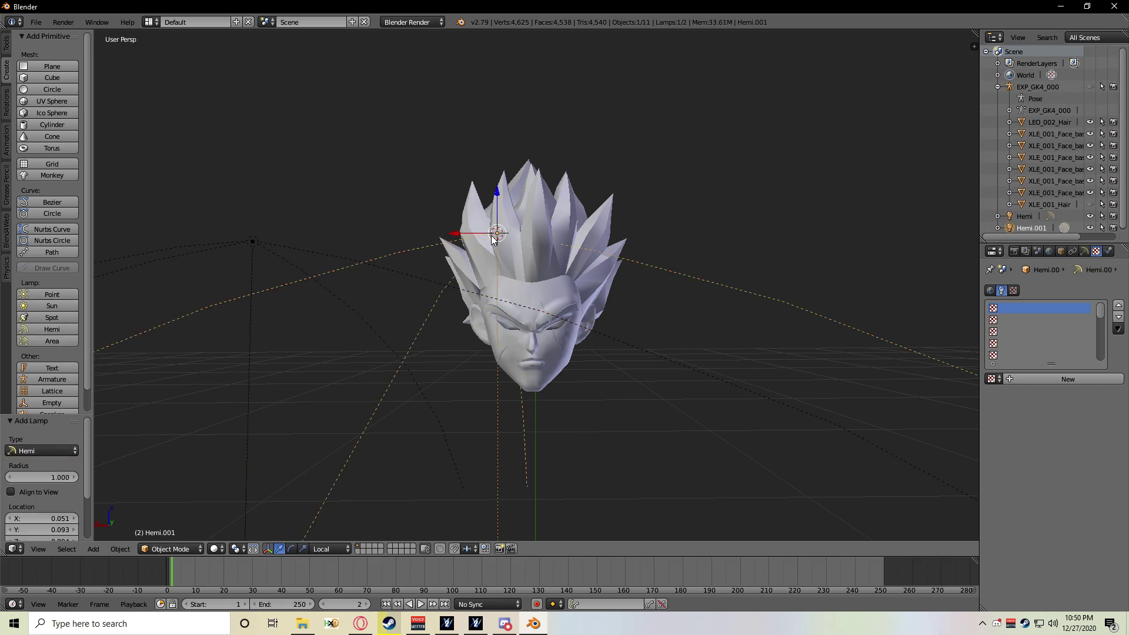
drag(463, 232, 735, 238)
click(709, 242)
Rotate the second Hemi lamp by about 180° so it points upward.
shift+middle_drag(746, 227, 689, 272)
key(r)
click(700, 372)
key(r)
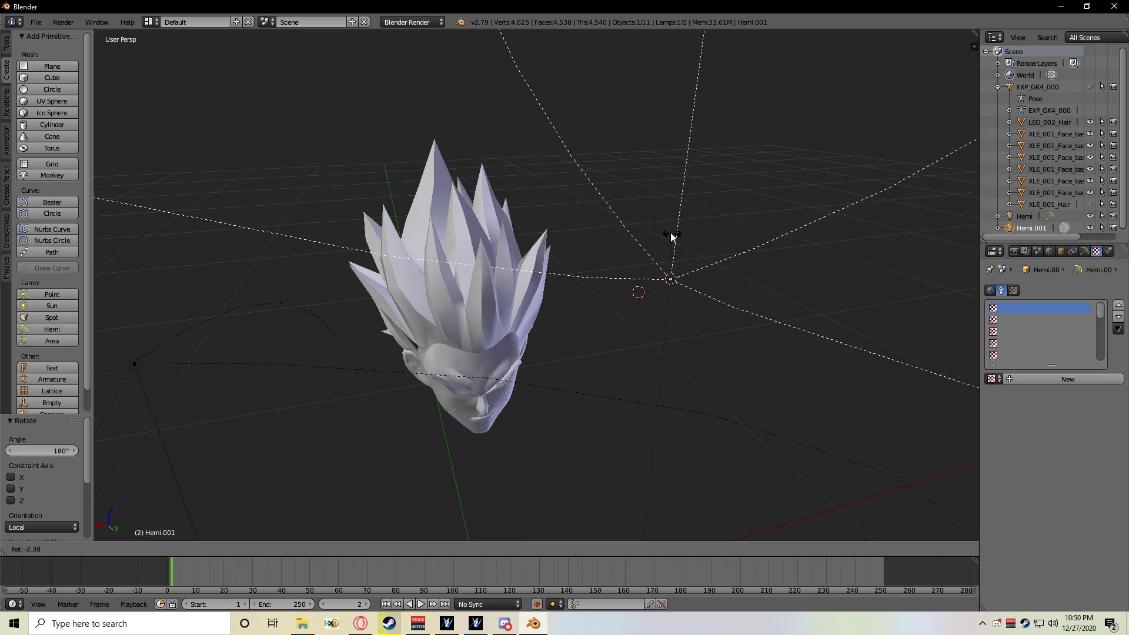
click(672, 246)
Position the flipped lamp beneath the head, moving it about 0.537 along local Z and about -0.387 along X.
drag(669, 309, 676, 533)
shift+middle_drag(585, 374, 529, 228)
scroll(611, 318, down, 1)
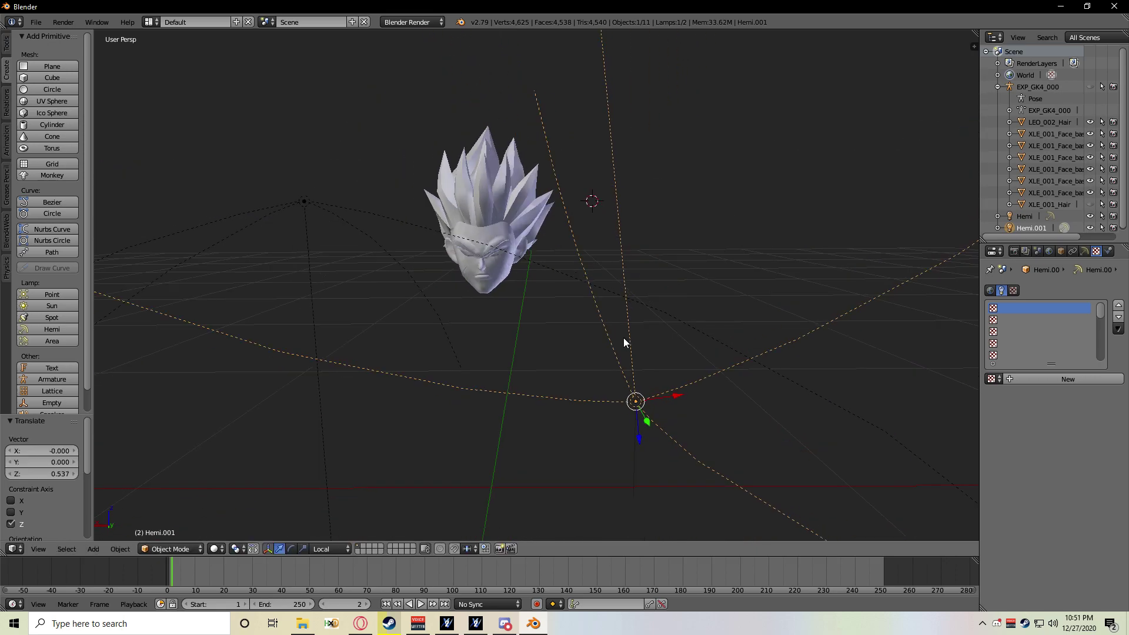
key(r)
click(638, 343)
key(g)
key(x)
key(x)
drag(513, 415, 505, 415)
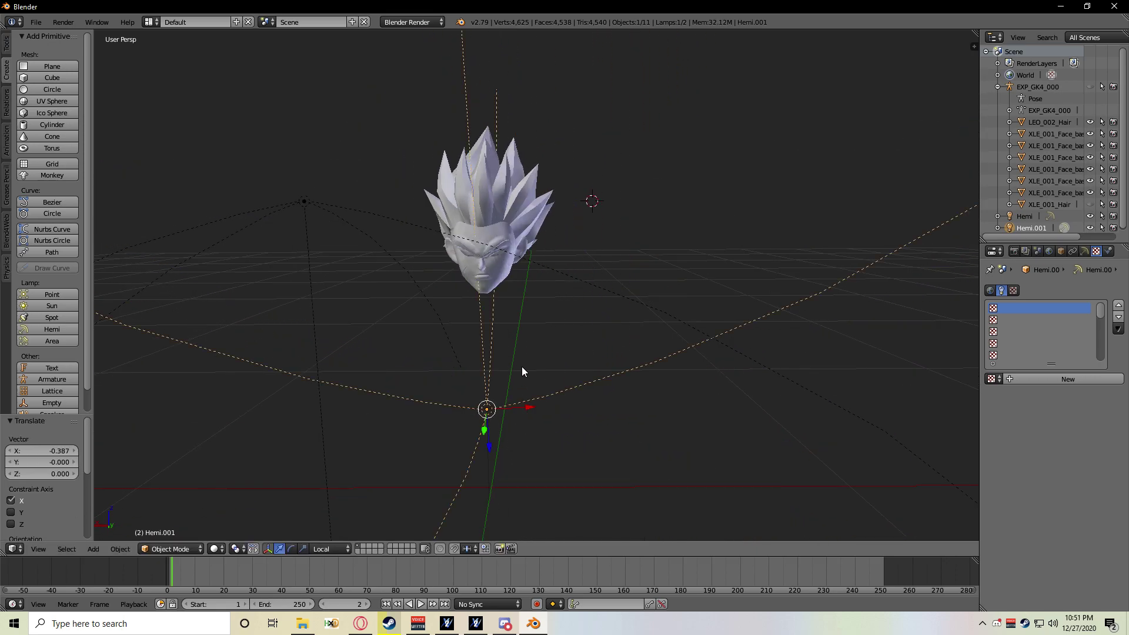
key(r)
click(524, 368)
Select the hair mesh and set the viewport shading to Material.
shift+middle_drag(493, 352, 539, 398)
scroll(539, 397, up, 2)
key(a)
middle_drag(544, 313, 550, 306)
middle_drag(505, 252, 519, 219)
shift+middle_drag(519, 200, 519, 143)
middle_drag(570, 488, 564, 499)
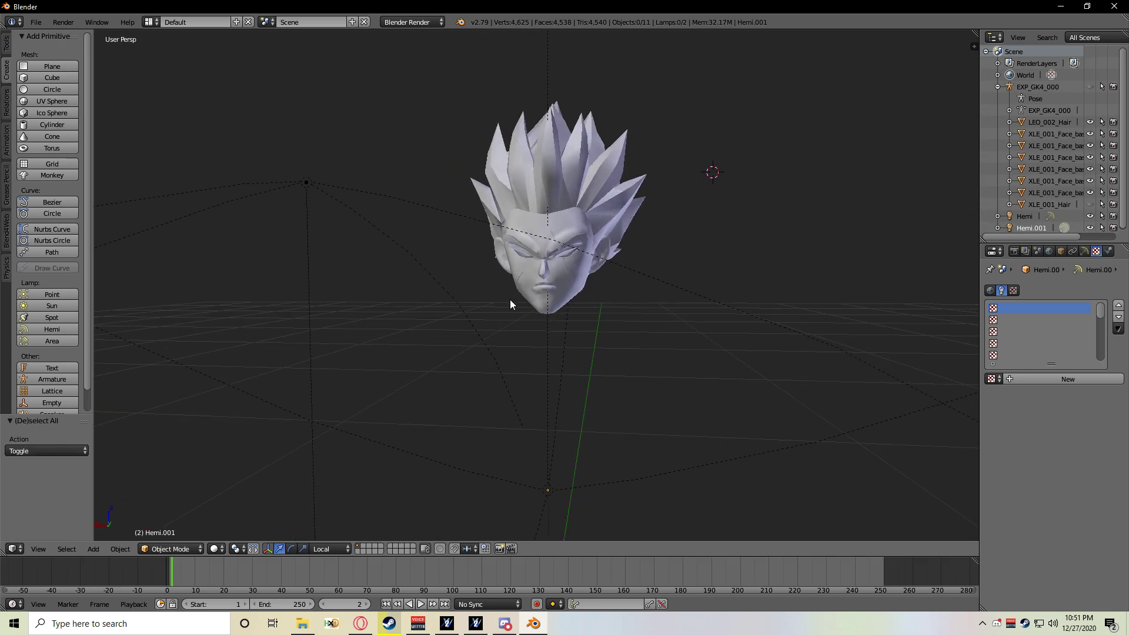
middle_drag(510, 304, 437, 252)
right_click(489, 165)
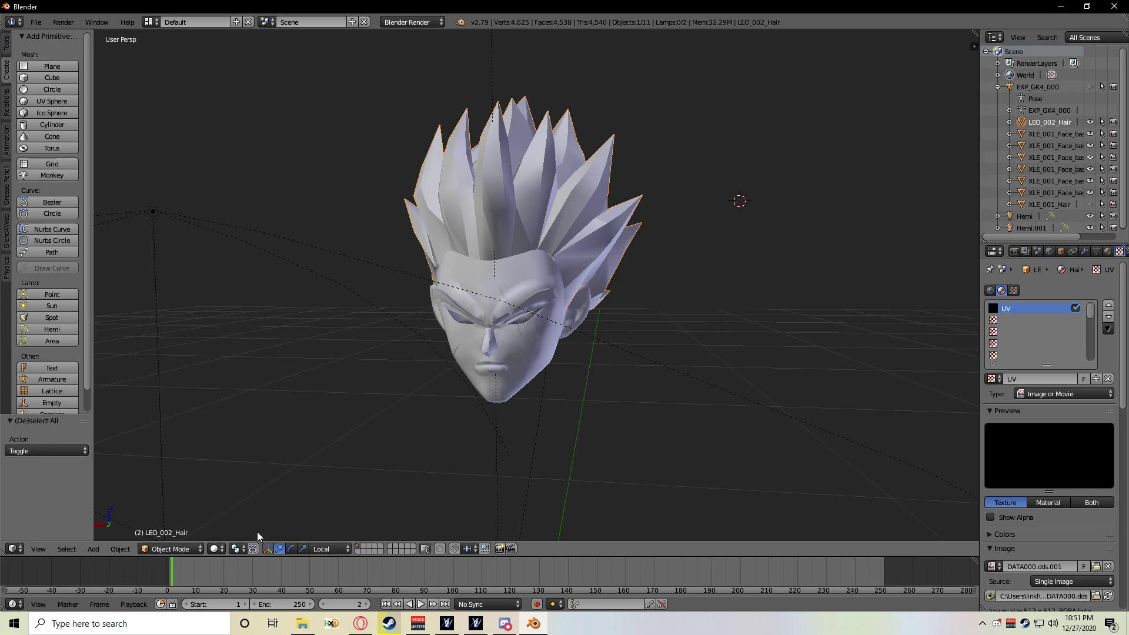
click(215, 548)
click(247, 481)
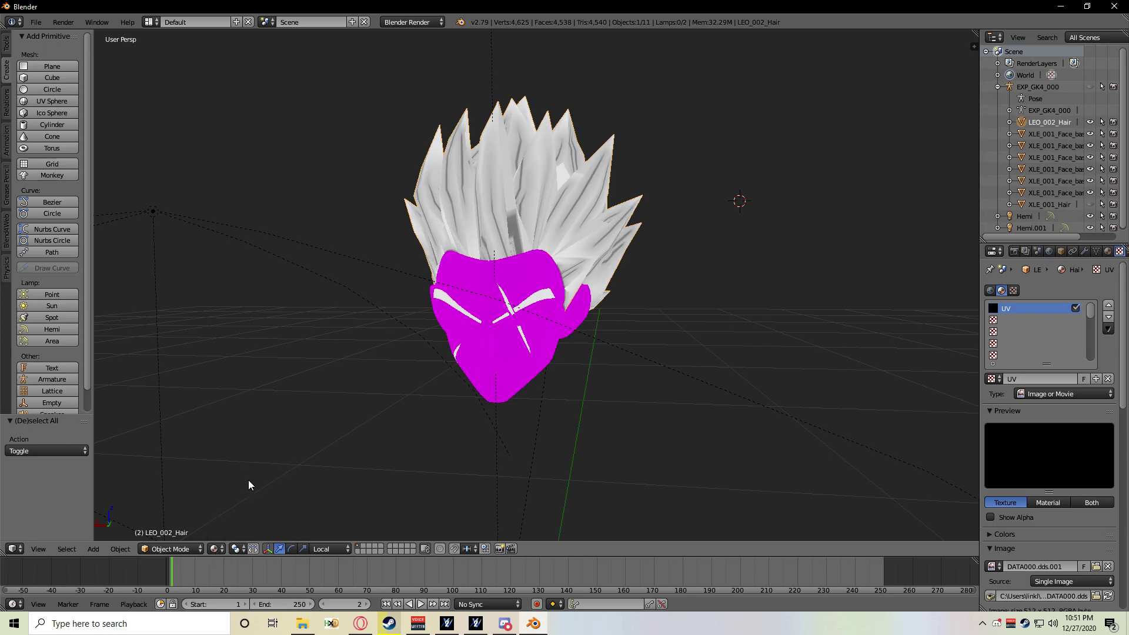
scroll(595, 267, up, 5)
middle_drag(574, 266, 503, 308)
right_click(488, 440)
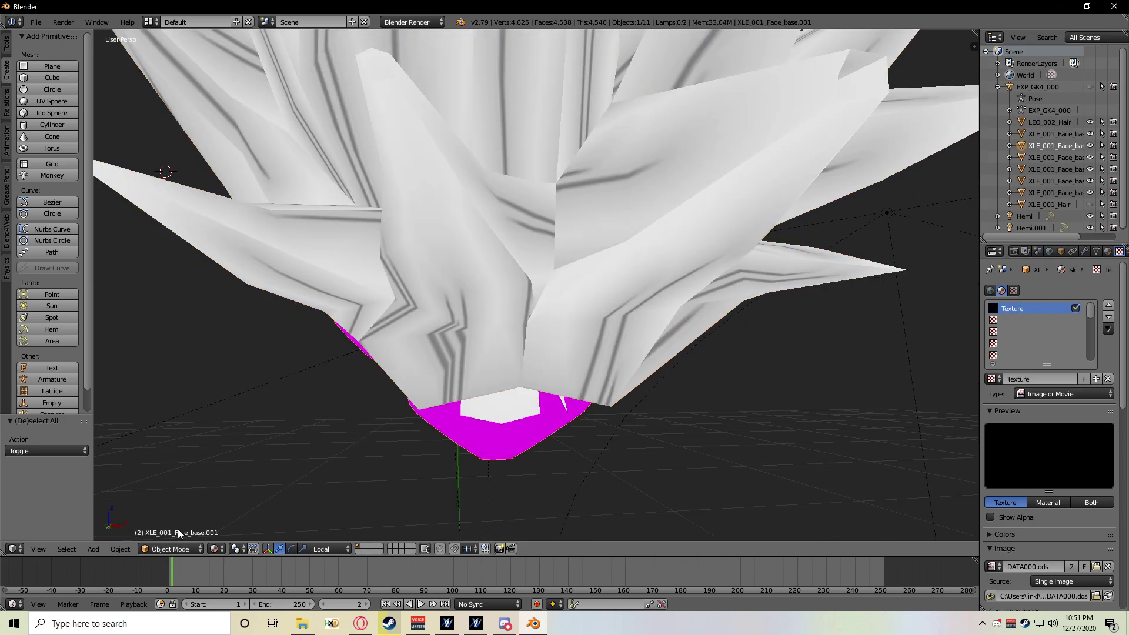
click(176, 548)
click(175, 521)
middle_drag(345, 414, 362, 393)
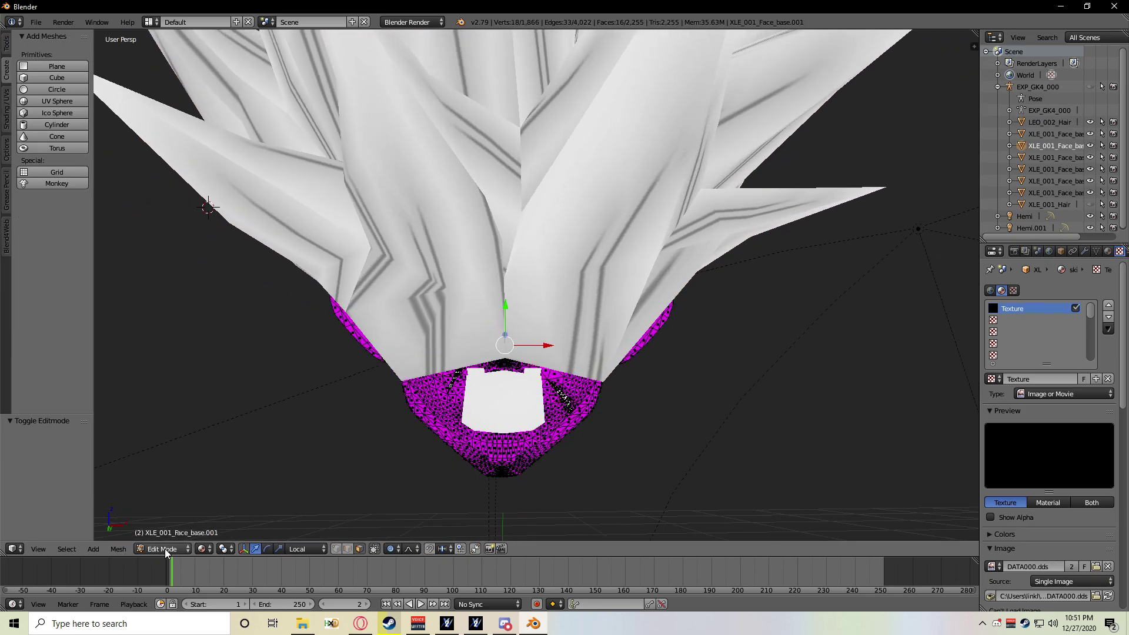
key(Tab)
Open the LEO_002_Hair mesh in Edit Mode and deselect all of its geometry.
right_click(458, 267)
click(171, 549)
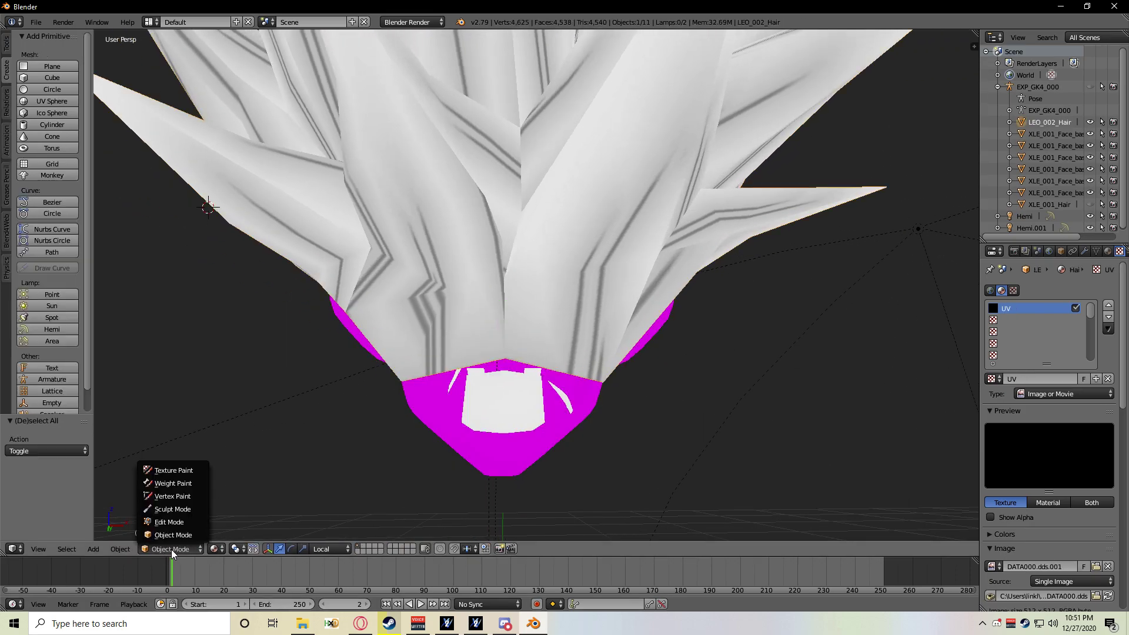
click(173, 521)
middle_drag(290, 421, 286, 414)
scroll(290, 421, up, 1)
key(a)
middle_drag(351, 525, 354, 530)
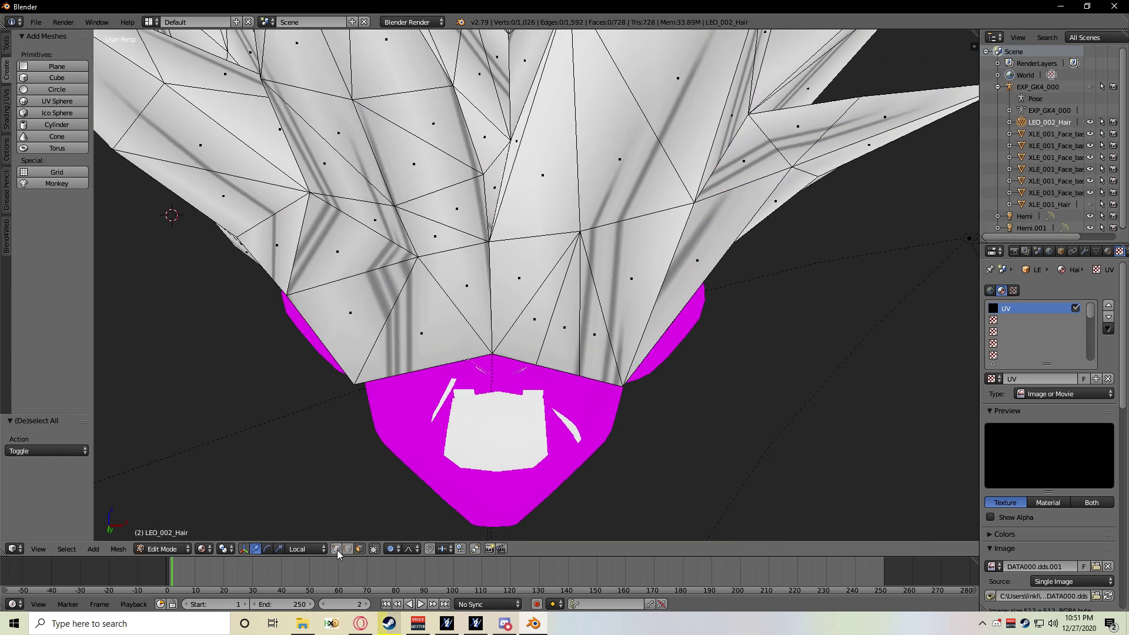
Adjust small parts of the mesh near the hair's lower back edge, moving them one at a time.
middle_drag(407, 268, 457, 266)
key(g)
click(411, 294)
key(a)
right_click(386, 271)
middle_drag(410, 294, 483, 282)
key(g)
click(404, 274)
key(a)
right_click(432, 342)
key(g)
click(429, 342)
key(a)
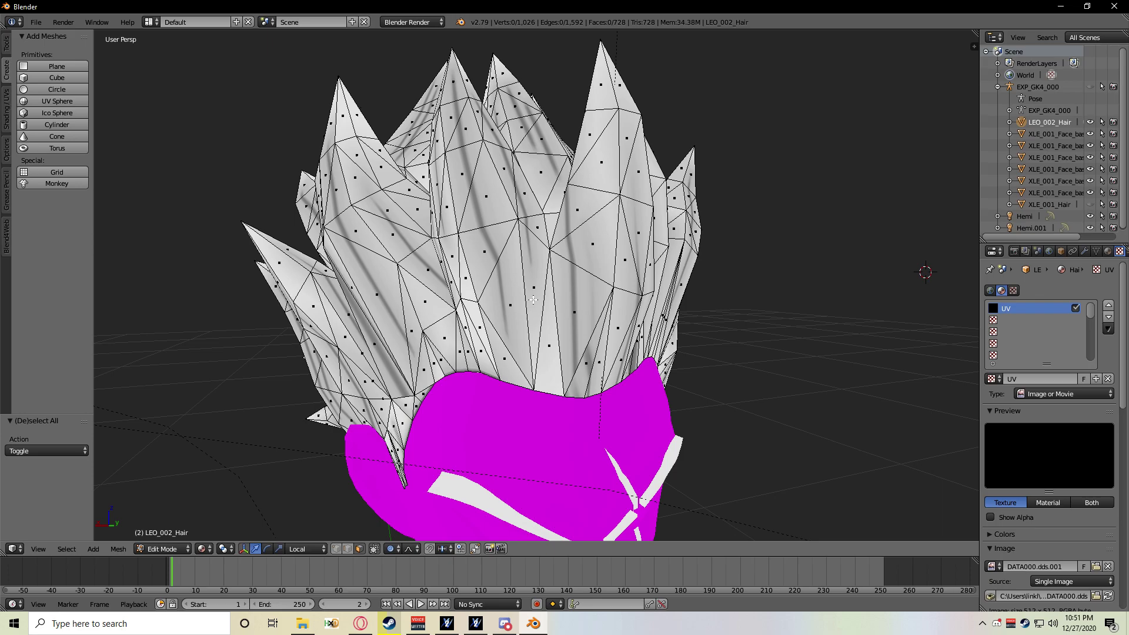
Select the strip of faces on the front center hair spike, from its base up to its tip.
middle_drag(533, 294, 509, 266)
scroll(509, 266, up, 2)
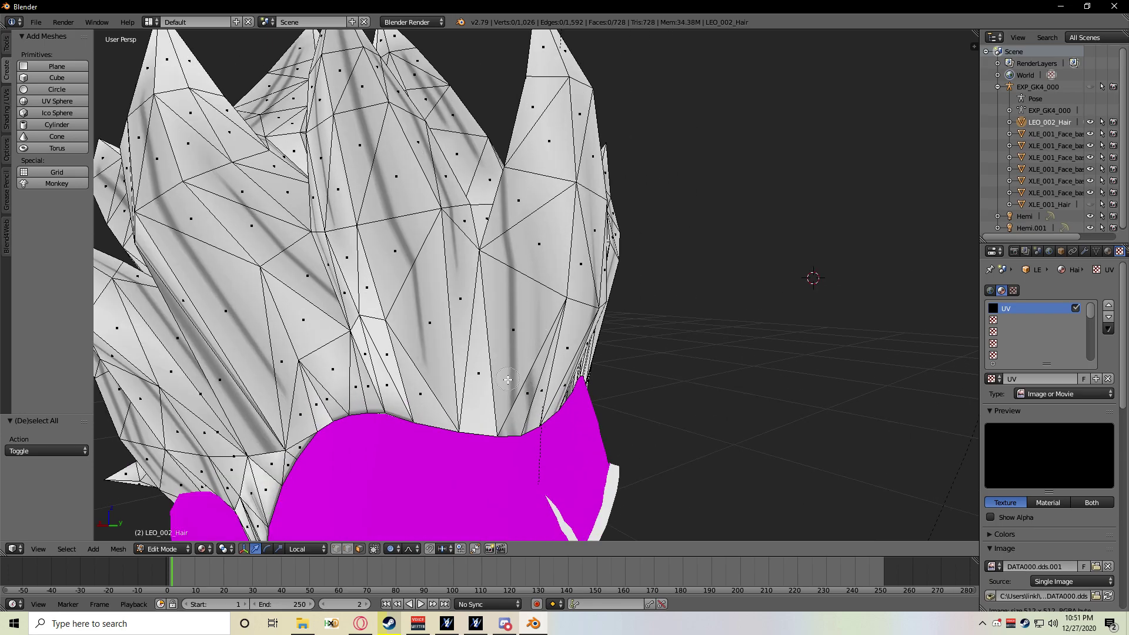
mouse_move(510, 344)
mouse_down()
mouse_move(535, 252)
mouse_move(528, 385)
mouse_up()
right_click(527, 382)
mouse_move(527, 380)
middle_down()
mouse_move(464, 371)
mouse_move(523, 370)
middle_up()
key(c)
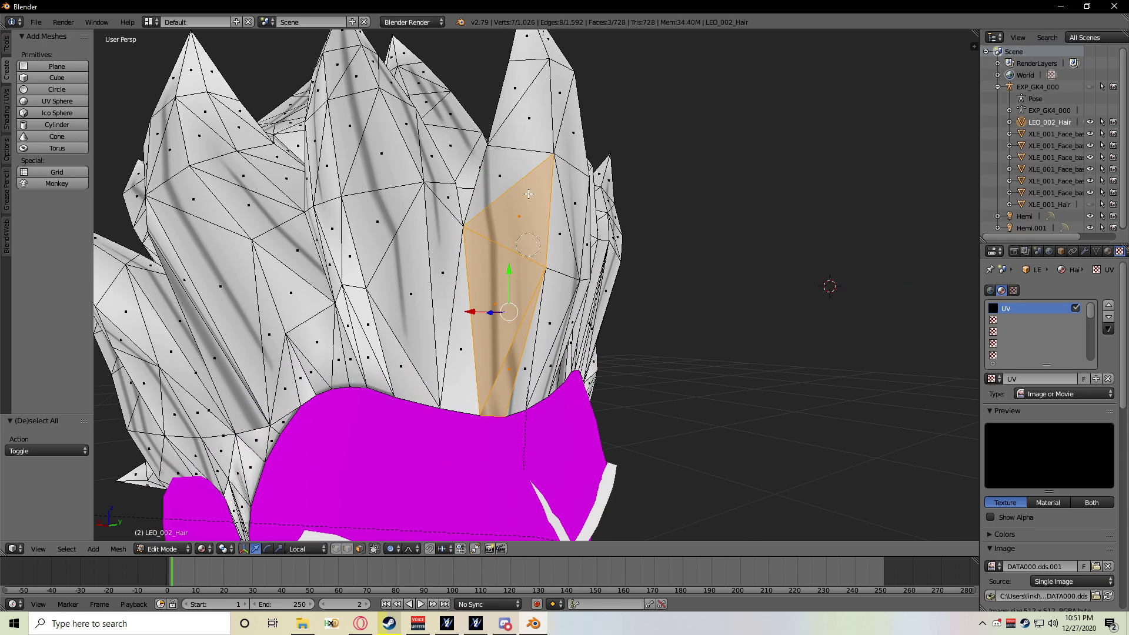
drag(524, 164, 536, 38)
middle_click(570, 65)
right_click(574, 97)
scroll(544, 194, down, 1)
shift+middle_drag(544, 194, 540, 259)
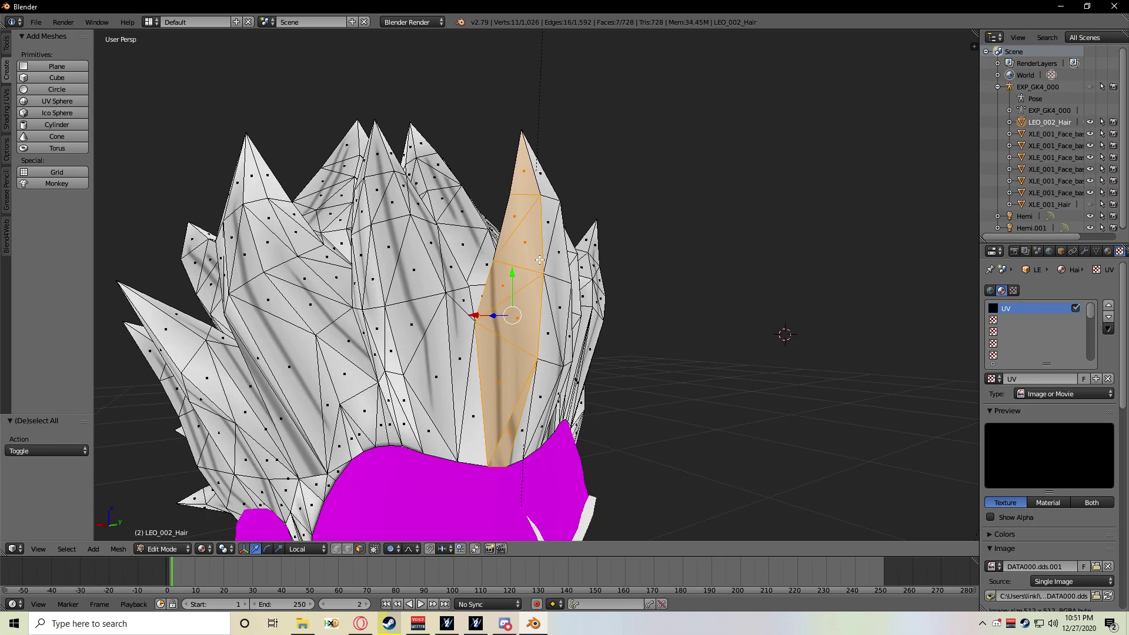
Remove the doubled vertices within the selected front spike faces.
key(w)
click(544, 297)
scroll(553, 258, up, 4)
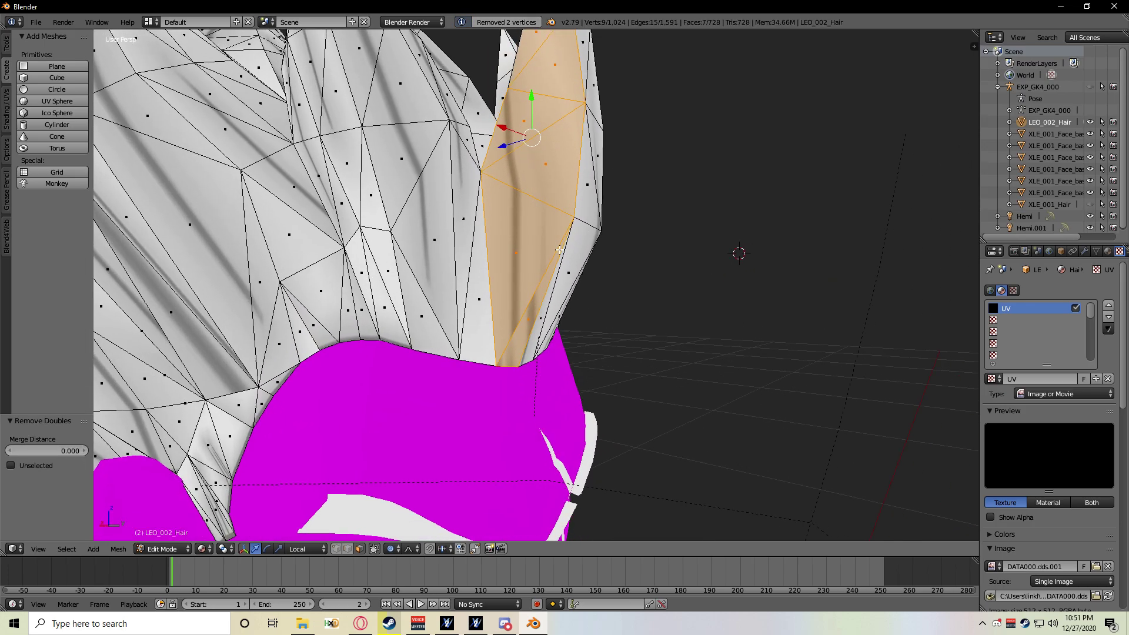
scroll(559, 249, down, 4)
middle_drag(560, 250, 607, 260)
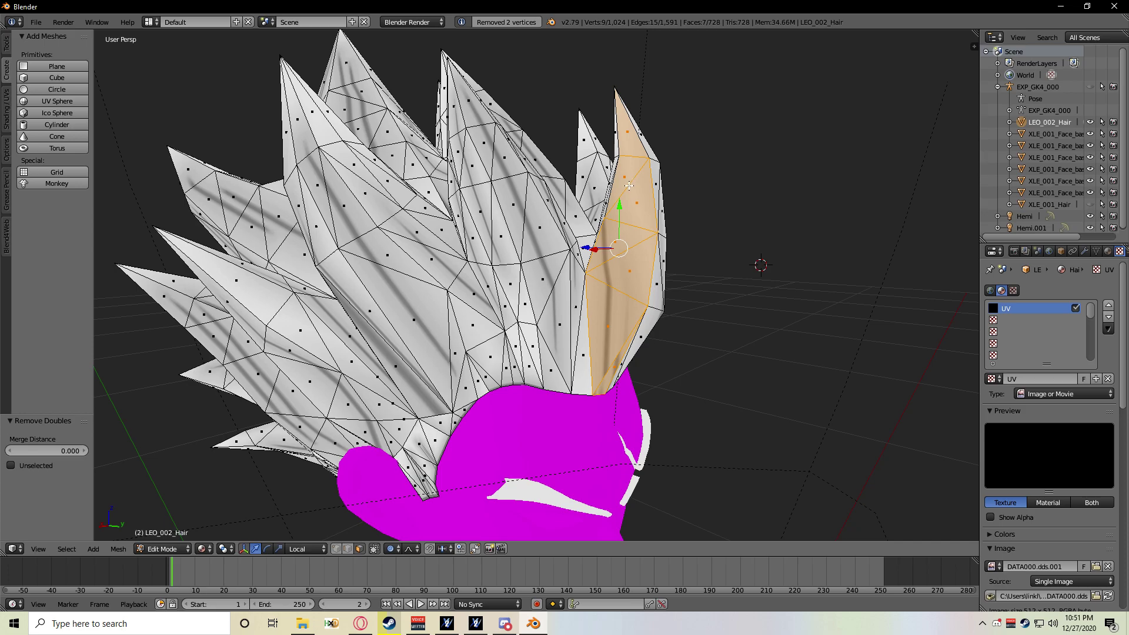
middle_drag(629, 186, 571, 254)
middle_drag(588, 356, 624, 391)
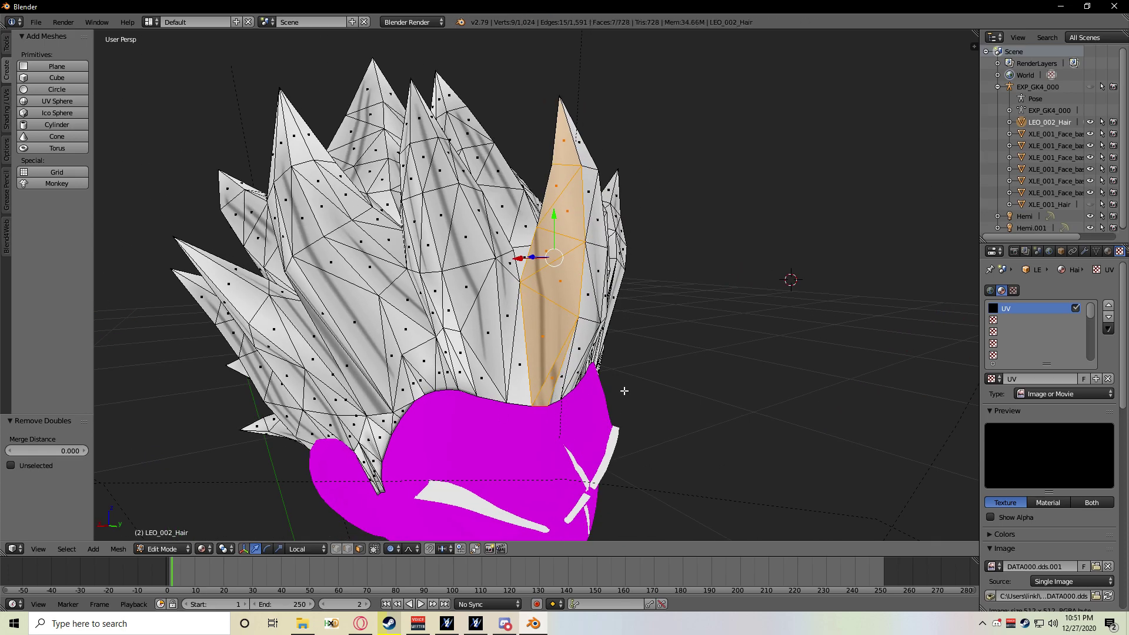
Switch the screen layout to UV Editing.
click(151, 24)
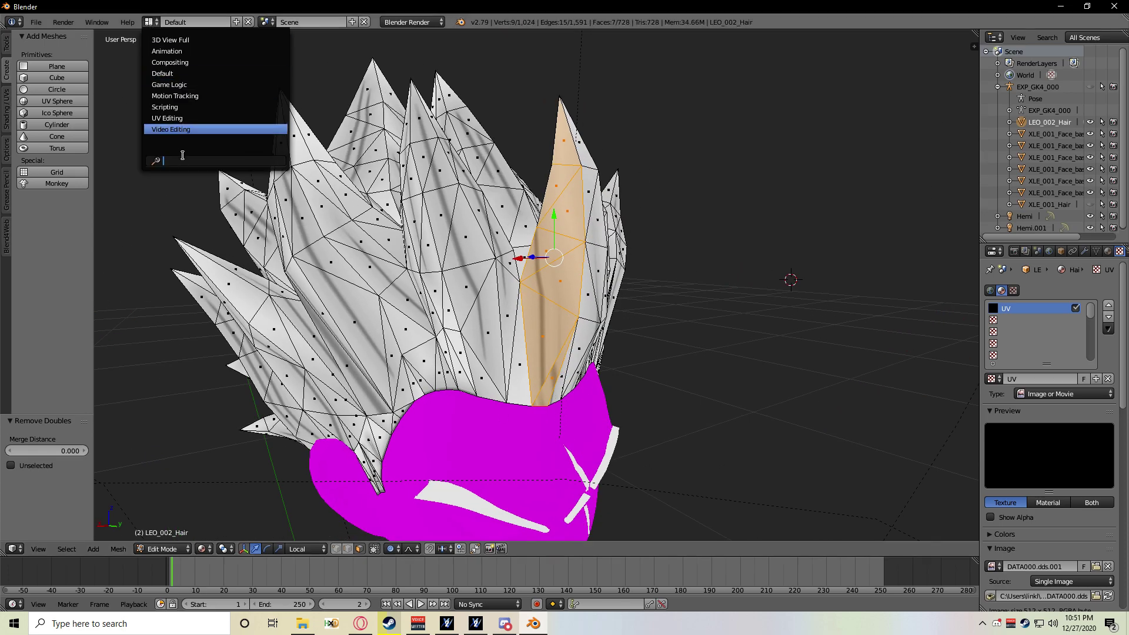
click(152, 24)
click(151, 24)
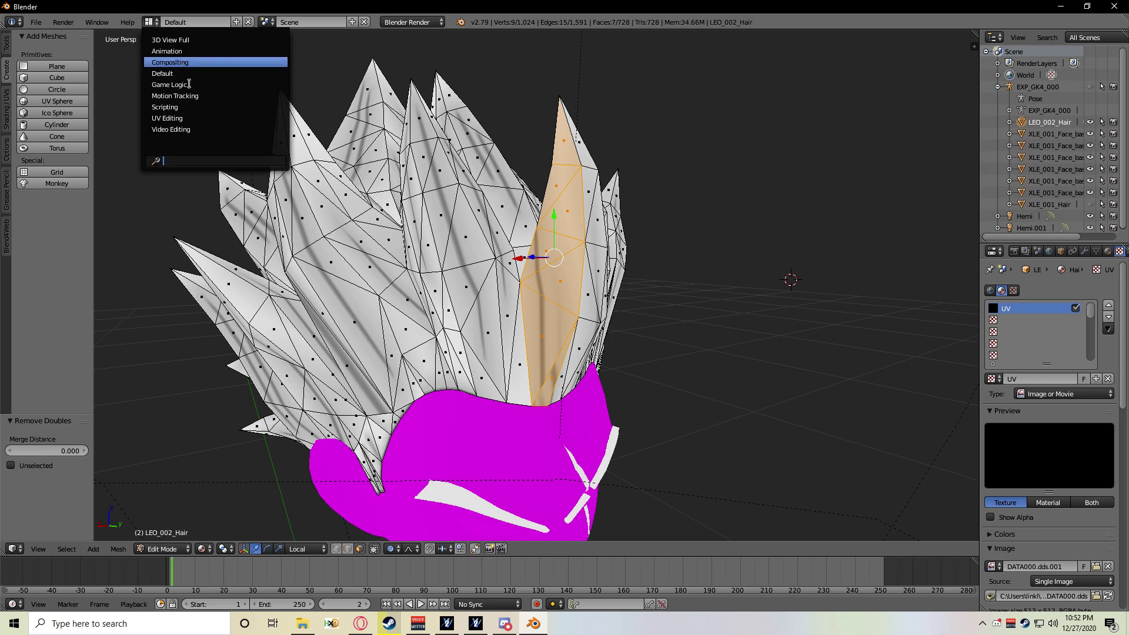
click(184, 128)
Examine the selected front spike from the front and side, comparing perspective and orthographic projection.
shift+middle_drag(856, 274, 884, 336)
shift+middle_drag(884, 300, 860, 338)
scroll(939, 325, up, 2)
scroll(939, 325, down, 3)
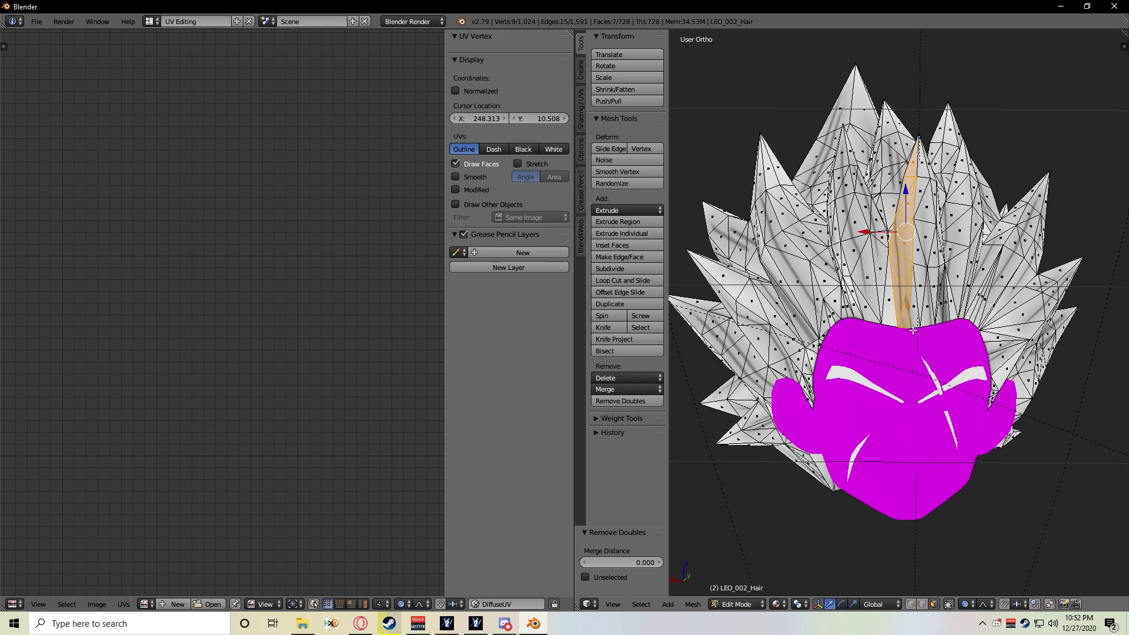
scroll(917, 329, up, 2)
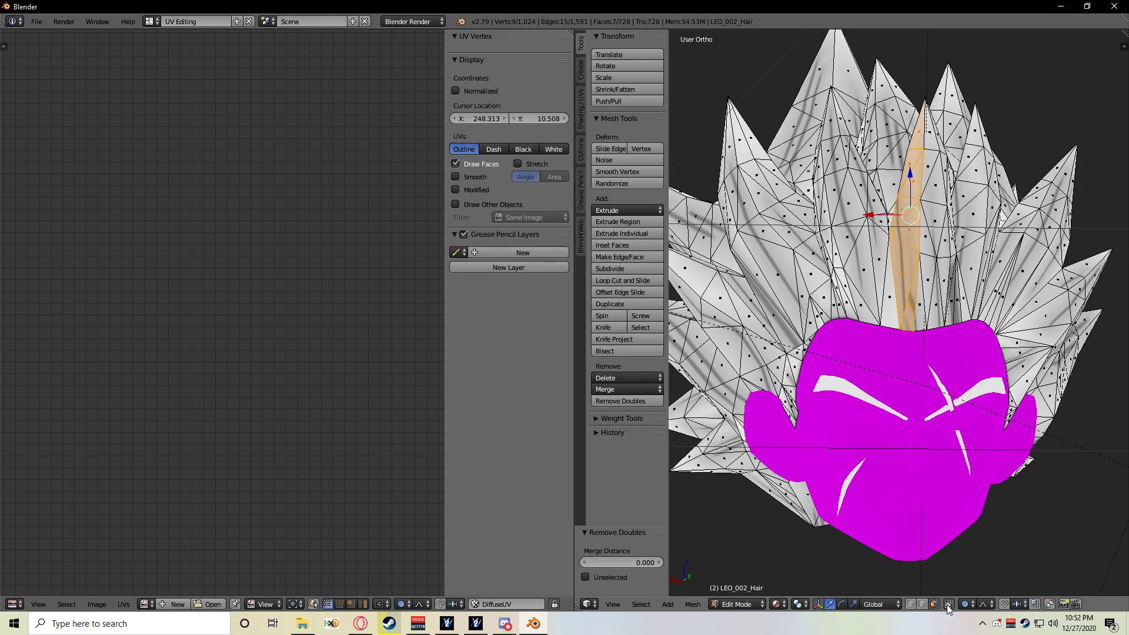
middle_drag(817, 330, 877, 331)
key(KP_5)
scroll(835, 347, down, 1)
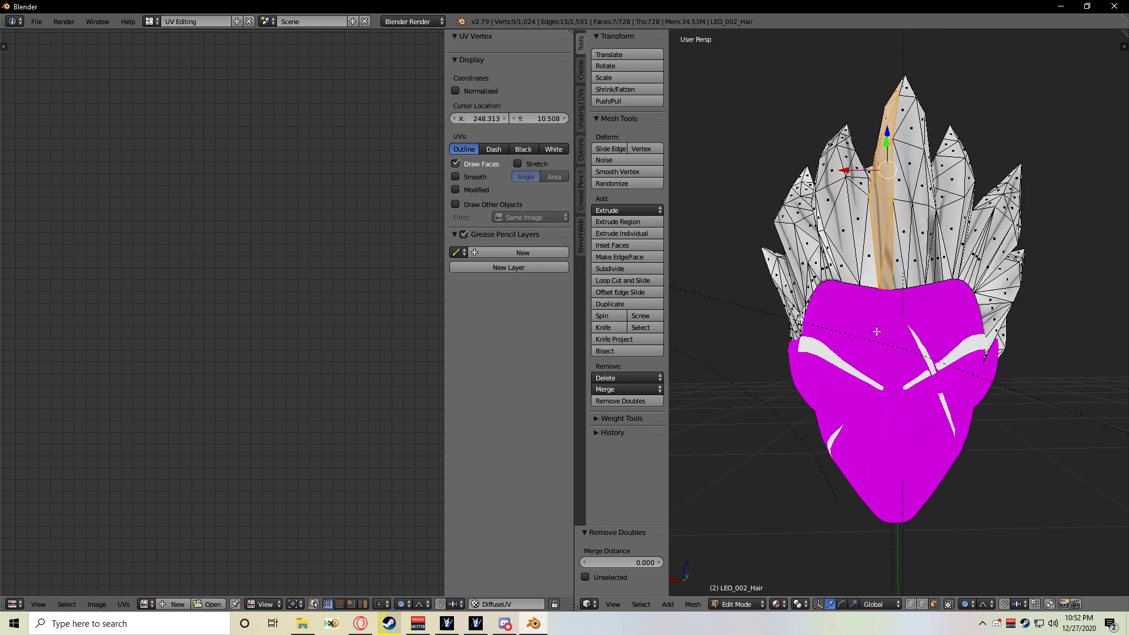
key(KP_5)
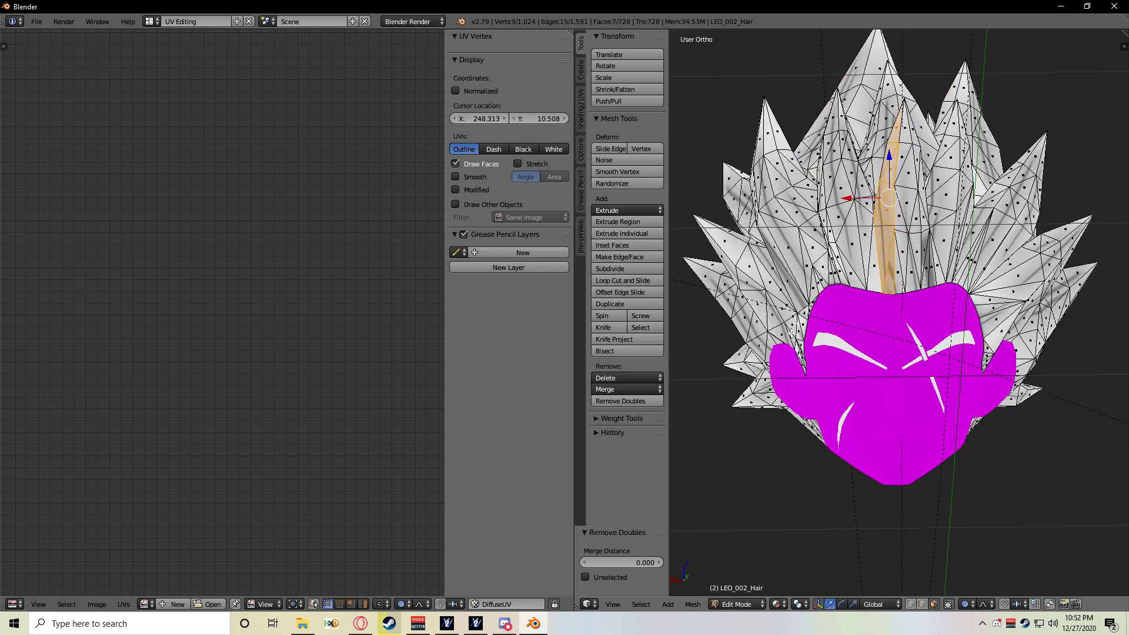
middle_drag(791, 332, 857, 282)
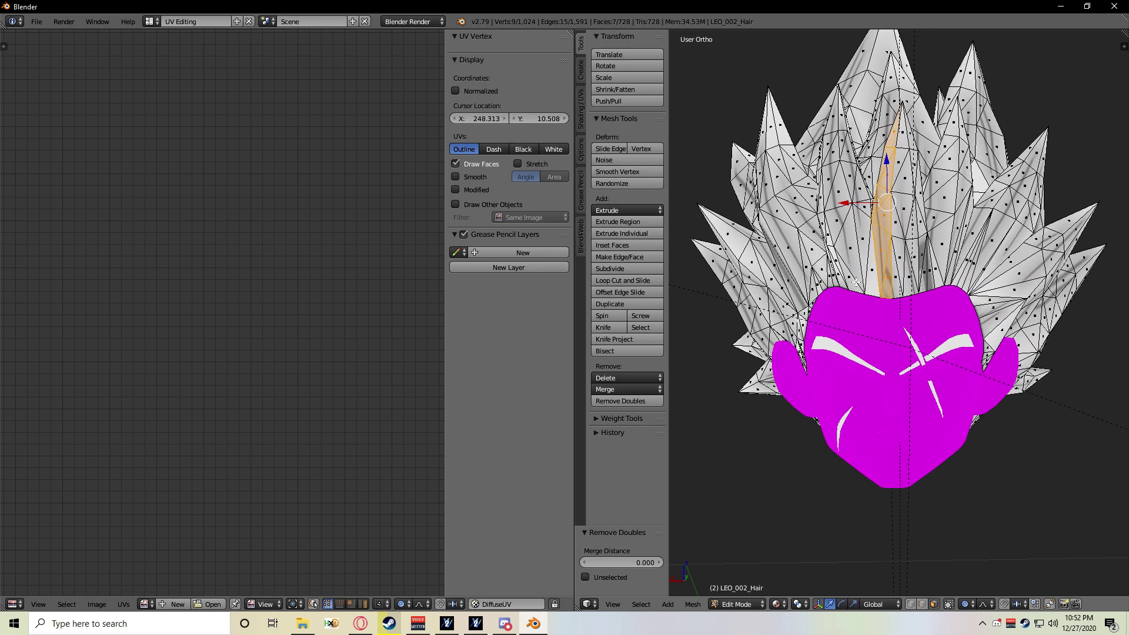
scroll(843, 347, up, 10)
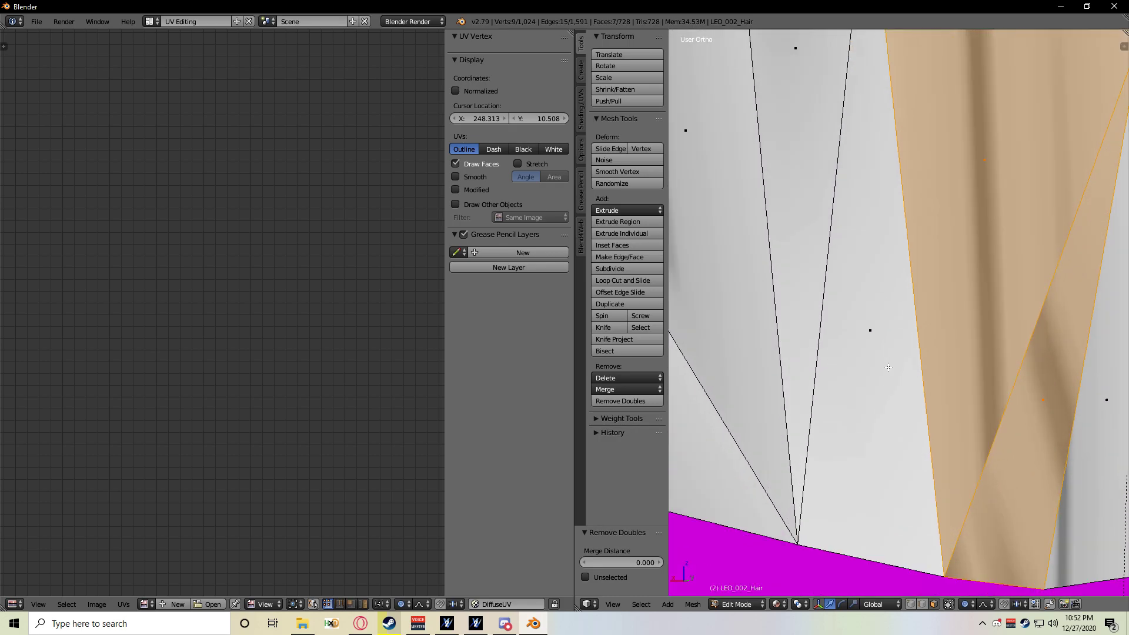
scroll(896, 364, down, 13)
scroll(896, 364, up, 6)
shift+middle_drag(903, 287, 900, 354)
scroll(960, 325, up, 3)
scroll(900, 354, down, 2)
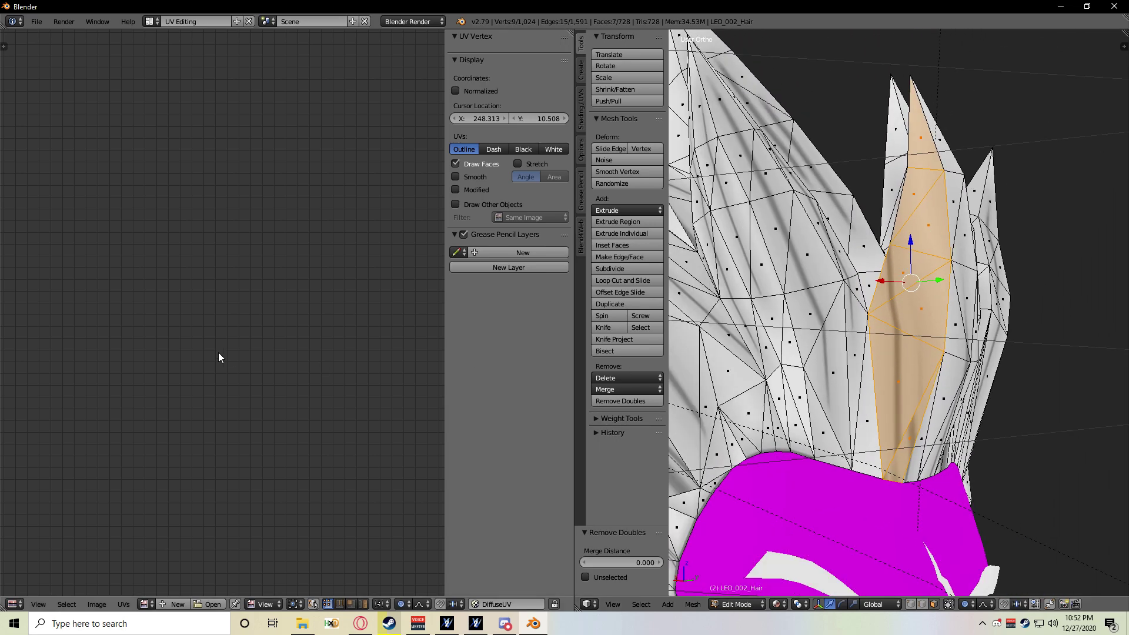
Open the image DATA000.dds from the LEO_001_Hair folder in the UV editor.
scroll(217, 353, down, 3)
click(209, 604)
click(47, 249)
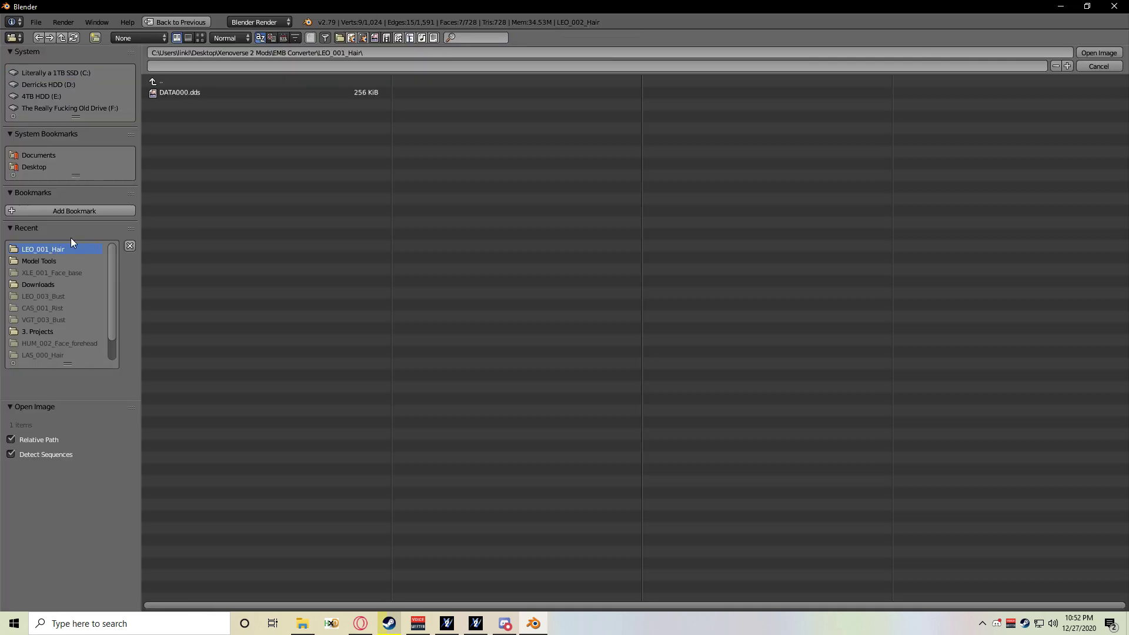
double_click(201, 95)
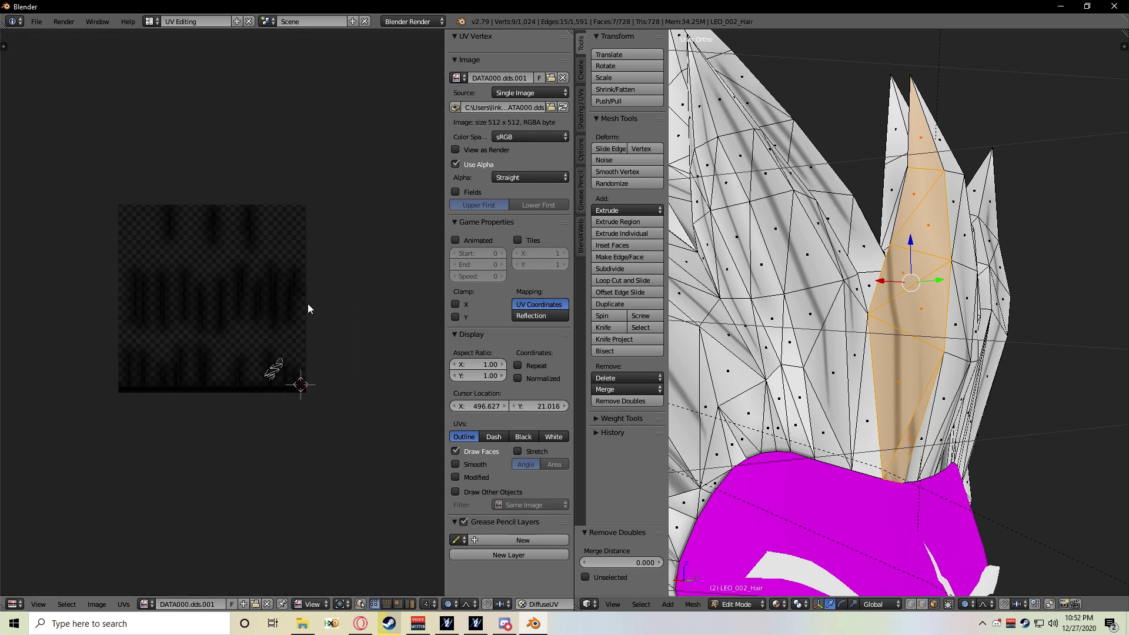
scroll(316, 274, up, 3)
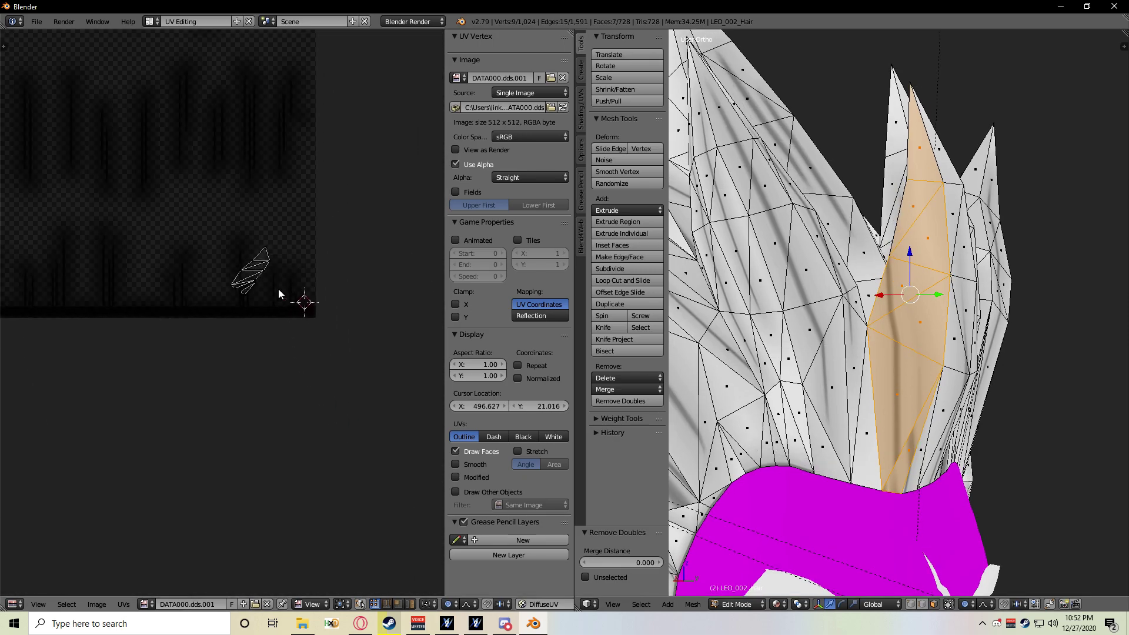
scroll(275, 282, up, 4)
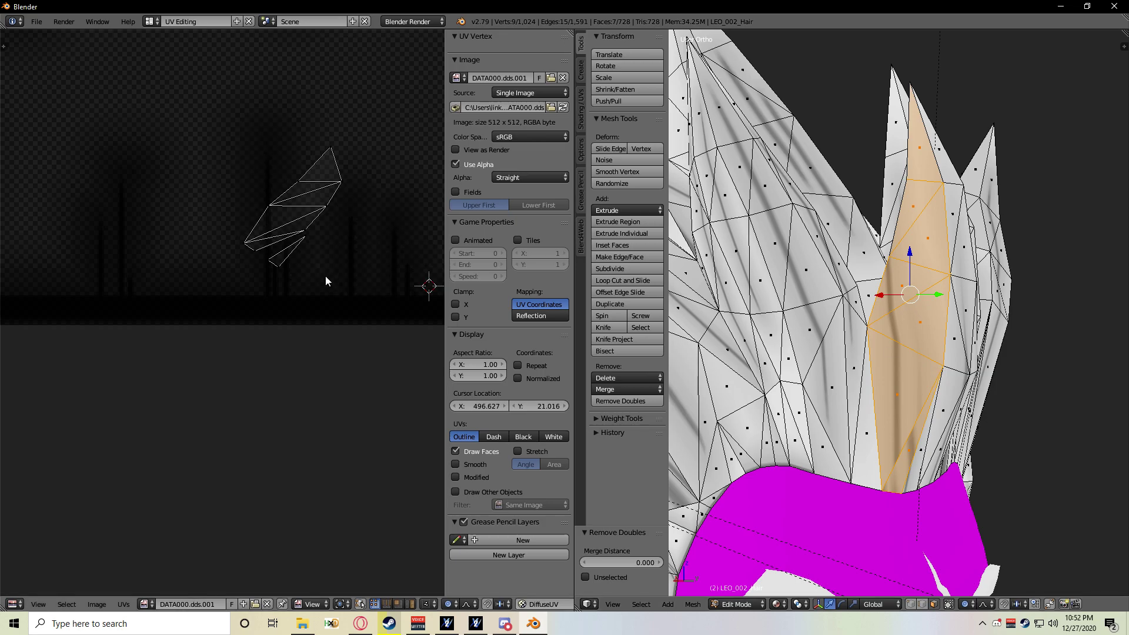
scroll(278, 256, down, 4)
Unwrap the selected spike faces and rotate their UV island by -90° so it stands upright.
key(a)
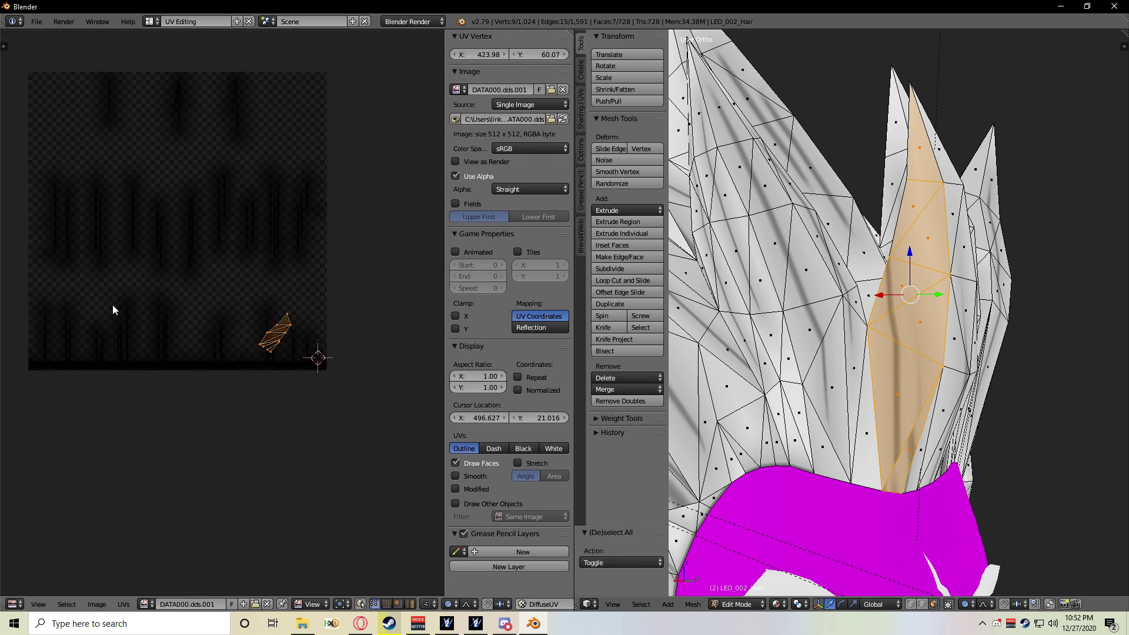
key(e)
key(a)
key(a)
key(r)
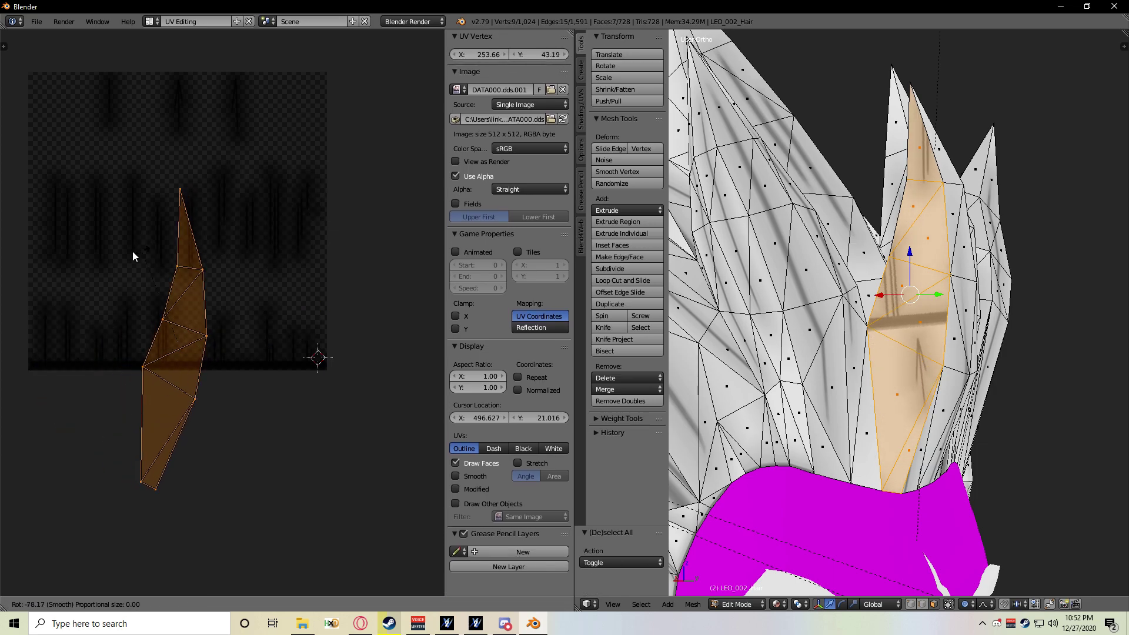
ctrl+click(117, 254)
Scale the spike's UV island to about half size and move it up over the middle row of dark streaks.
key(g)
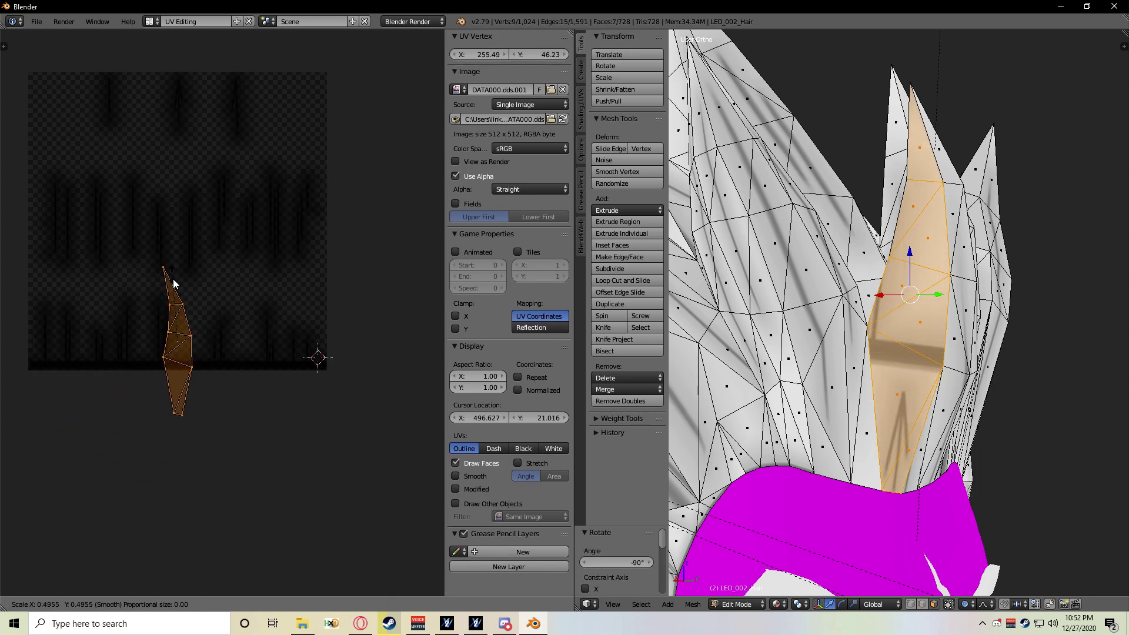
scroll(187, 331, up, 1)
click(116, 152)
key(g)
click(127, 158)
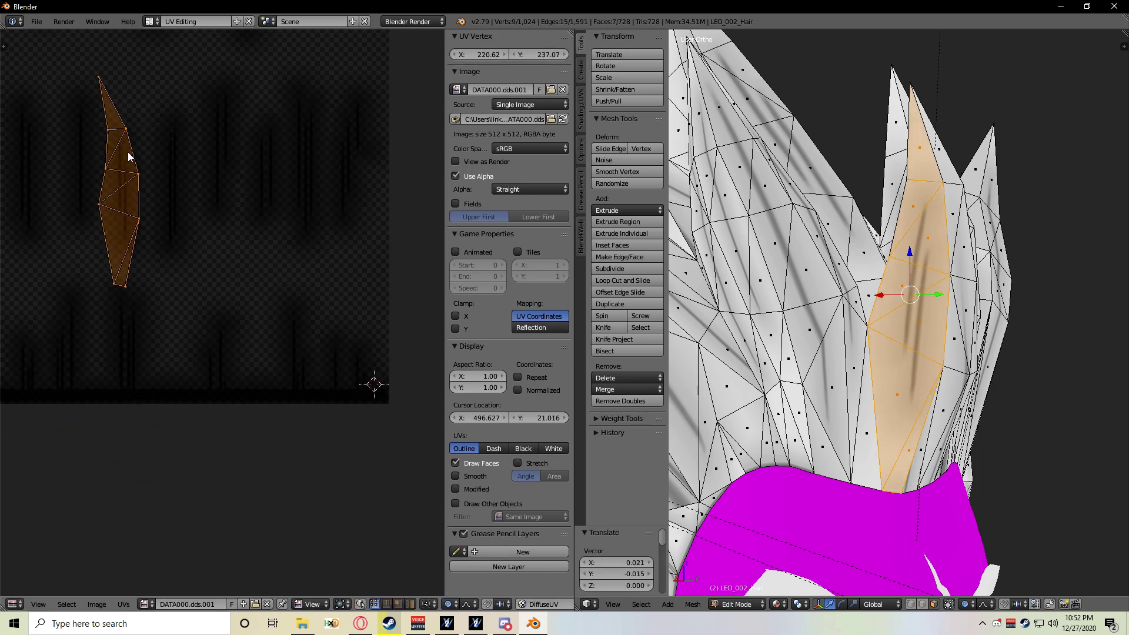
Rotate the spike's UV island by 5.69°.
scroll(842, 177, down, 2)
middle_drag(841, 176, 782, 178)
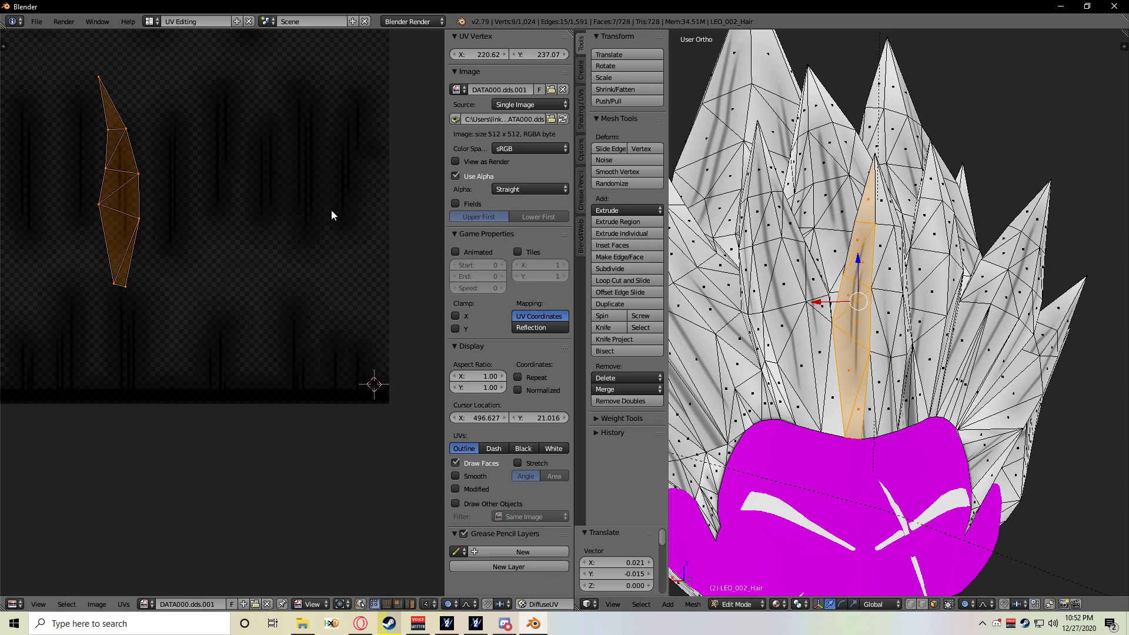
scroll(788, 297, down, 1)
middle_drag(788, 297, 815, 301)
scroll(815, 300, up, 2)
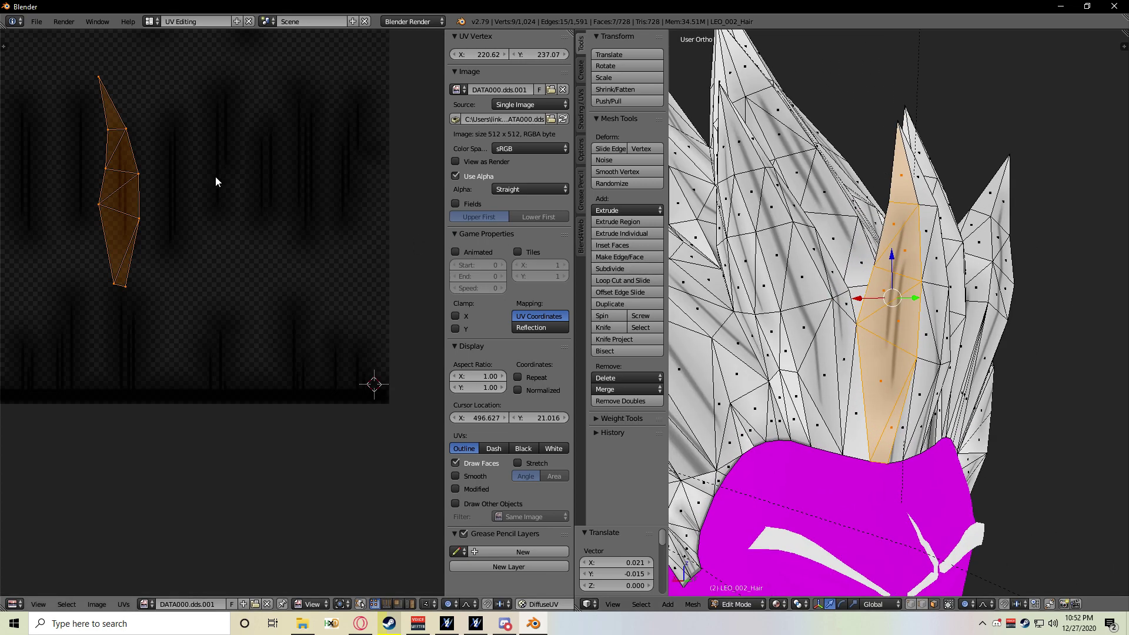
scroll(171, 217, up, 2)
key(r)
click(157, 183)
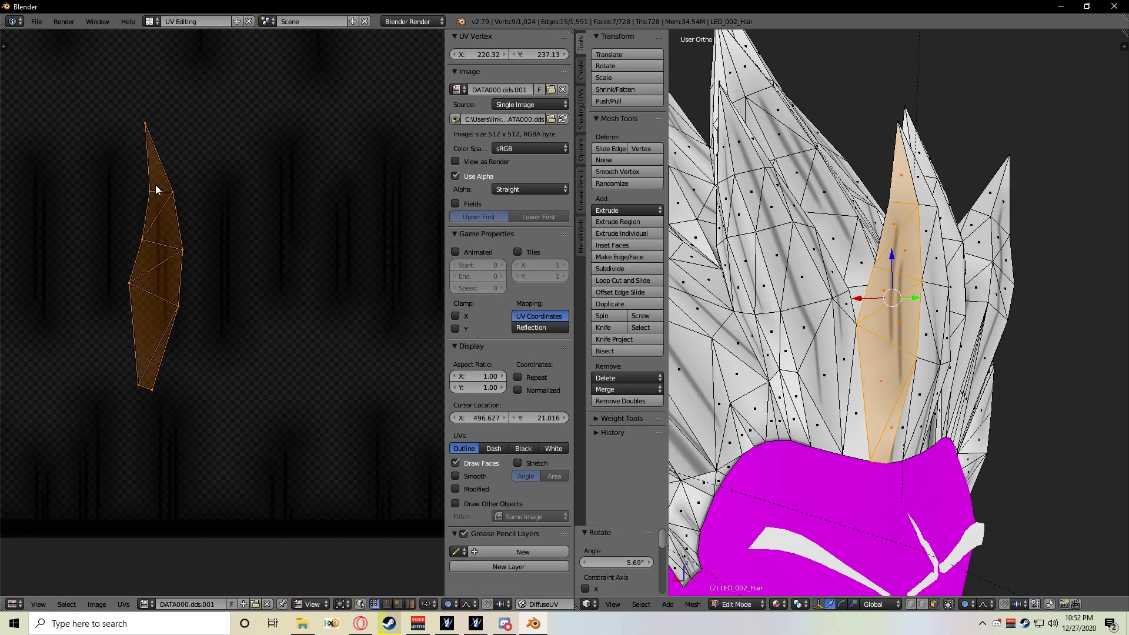
Shift the UV island over the dark streak, rotate it by -4.65° and nudge it -0.002 along X.
key(g)
click(159, 176)
key(r)
click(153, 177)
key(g)
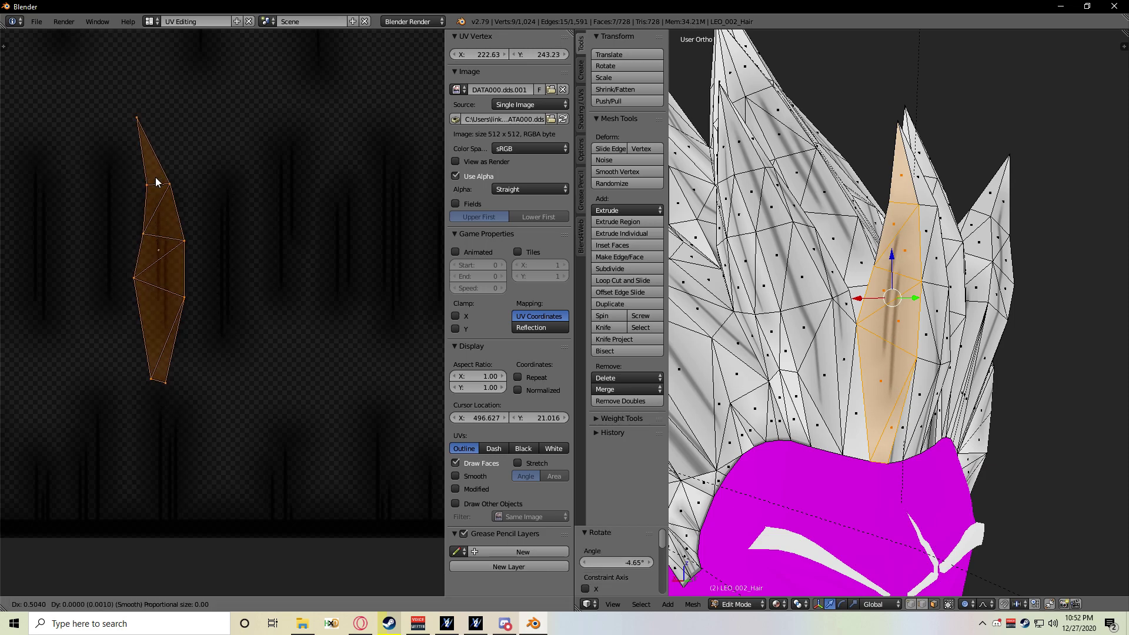
click(154, 178)
Add the neighboring triangle at the spike's base to the selection and remove the doubled vertices.
middle_drag(737, 101, 751, 134)
scroll(782, 206, up, 2)
key(c)
shift+right_click(868, 410)
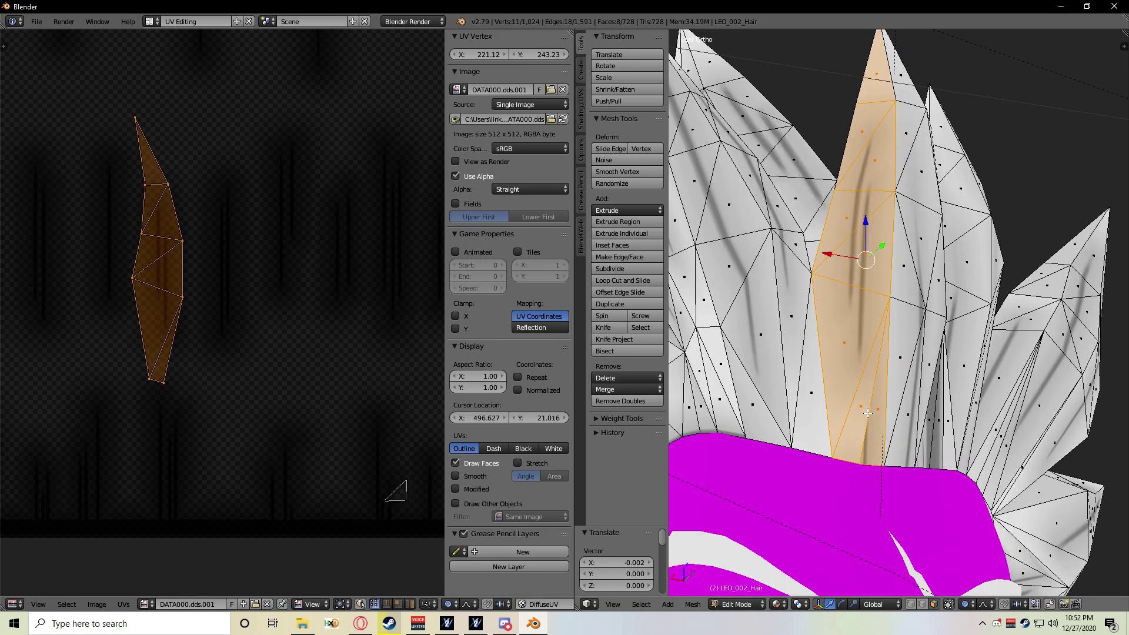
key(w)
click(897, 304)
Unwrap the extended spike selection and rotate the whole UV island by -96.6°.
key(e)
scroll(205, 250, down, 3)
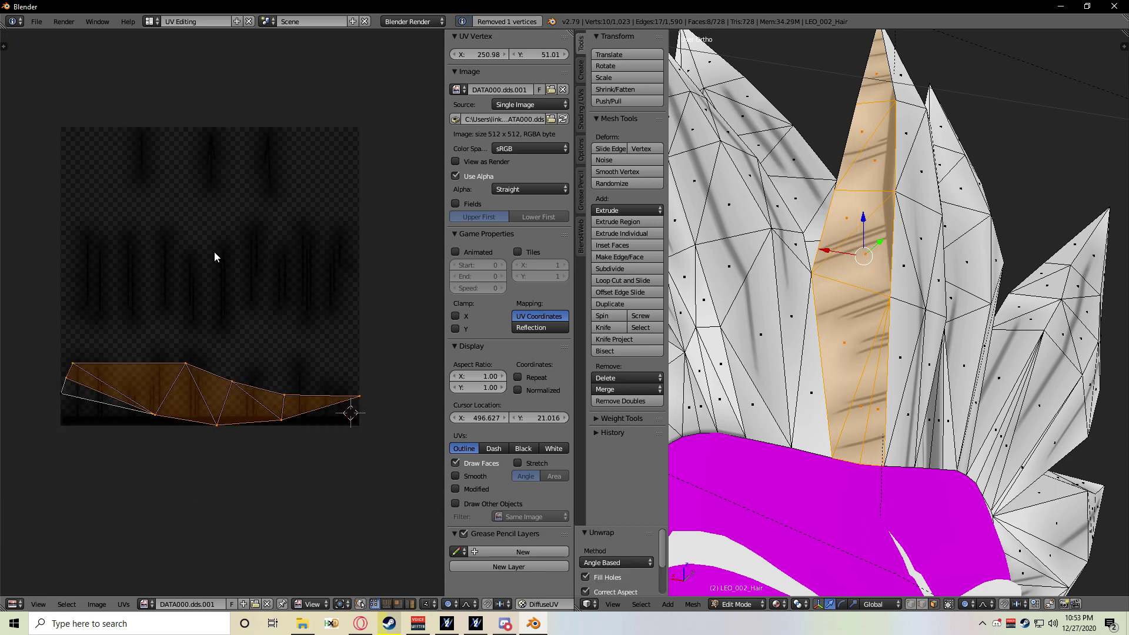
key(a)
key(a)
key(r)
click(43, 355)
Resize the upright UV island in three passes, by factors of 0.334, 1.616 and 1.203.
key(s)
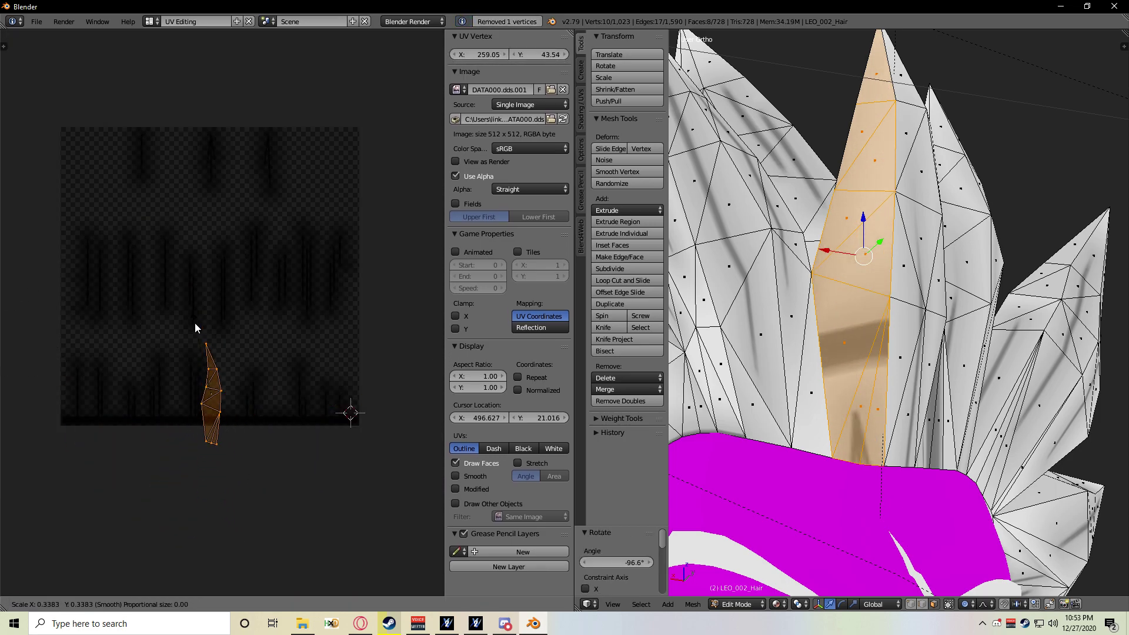
click(204, 302)
key(s)
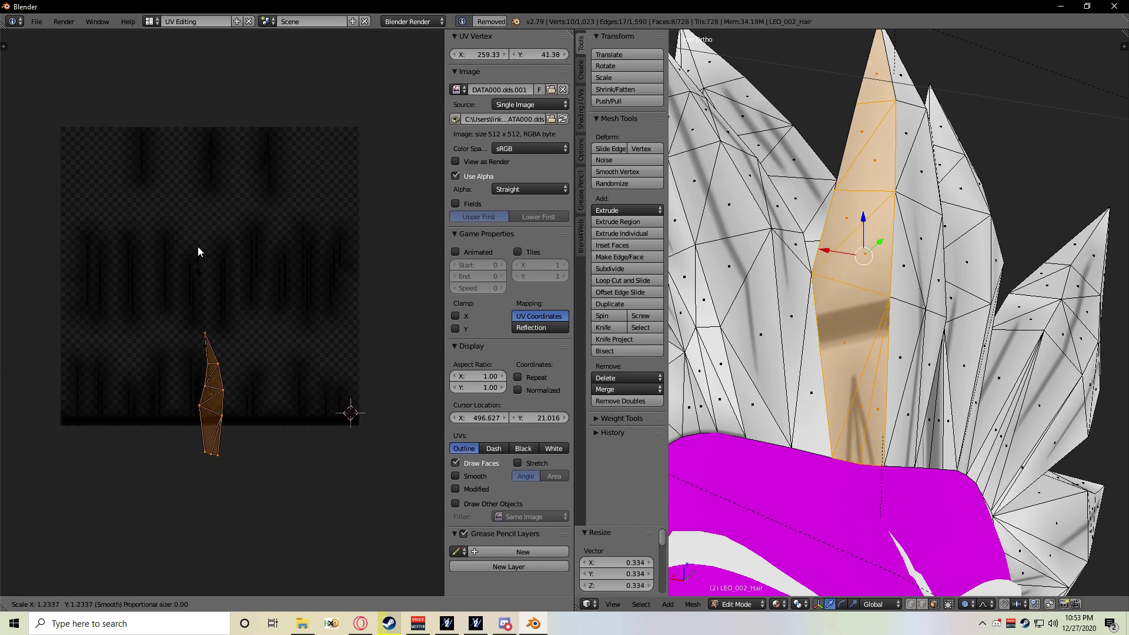
click(187, 263)
key(s)
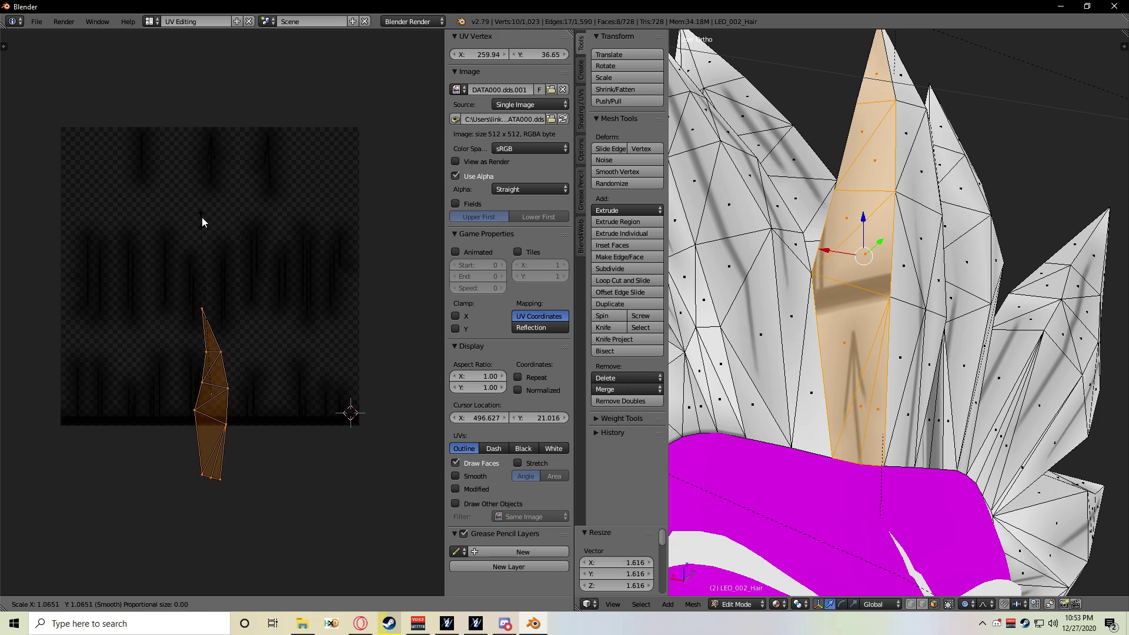
click(231, 365)
Try a Weld/Align operation on the UV vertices along the island's curved right edge.
key(w)
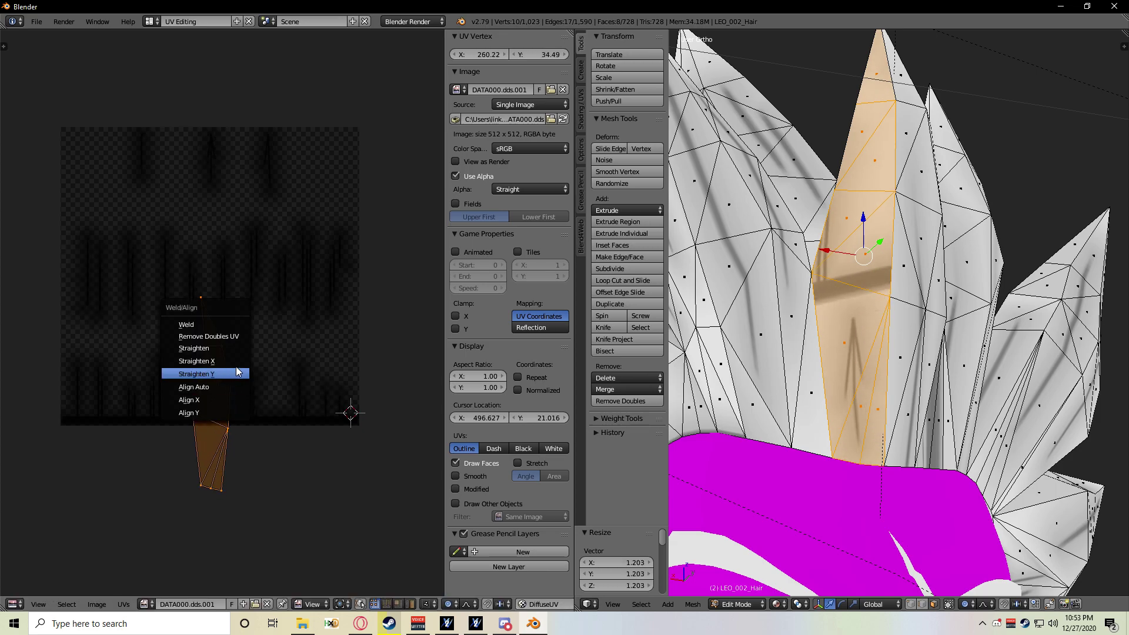
key(w)
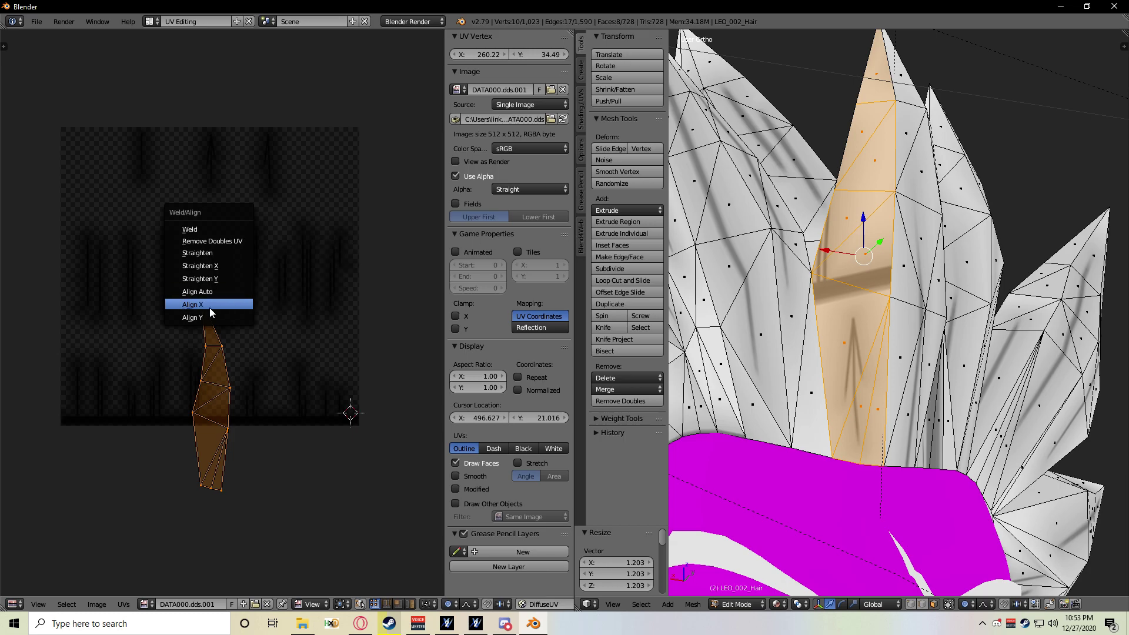
key(w)
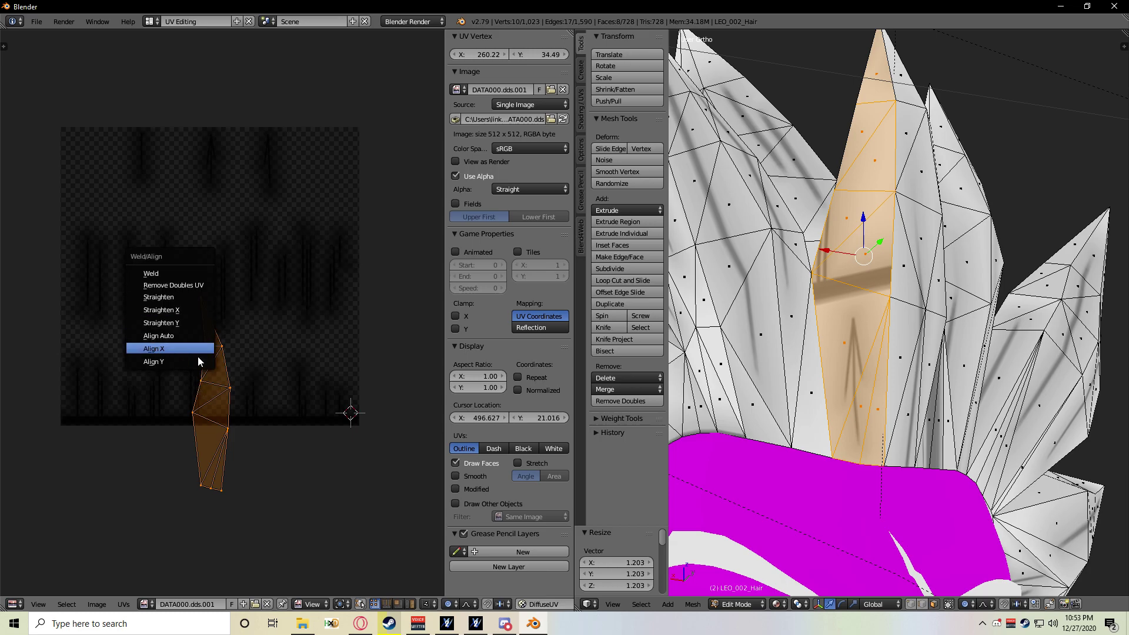
key(a)
key(c)
drag(204, 299, 229, 347)
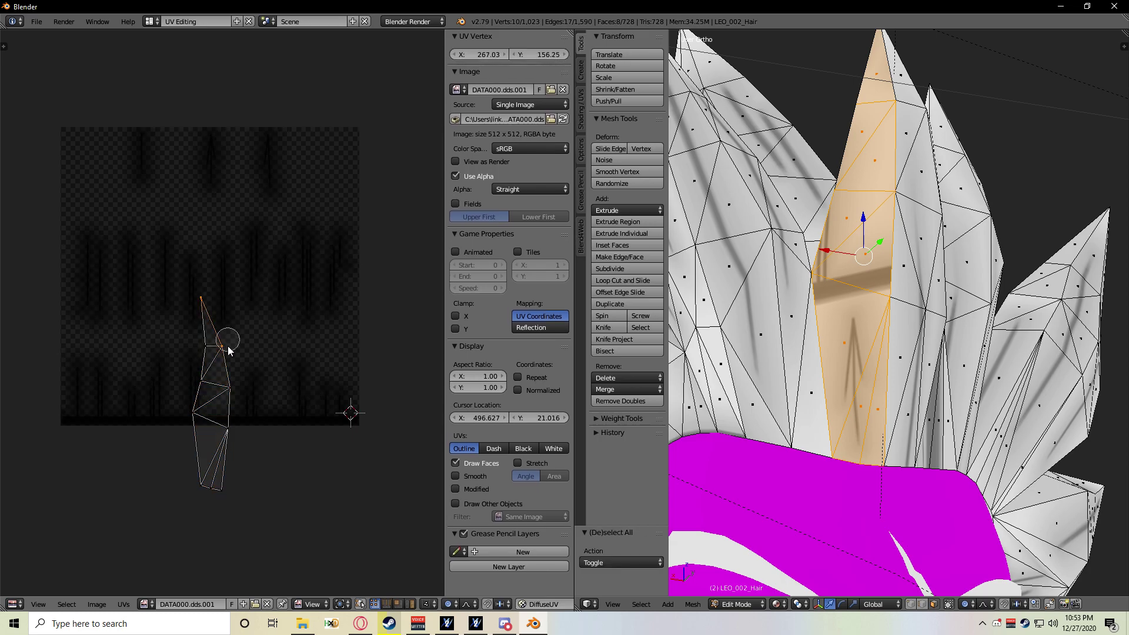
drag(231, 481, 231, 490)
right_click(231, 491)
key(w)
click(231, 492)
key(ctrl+z)
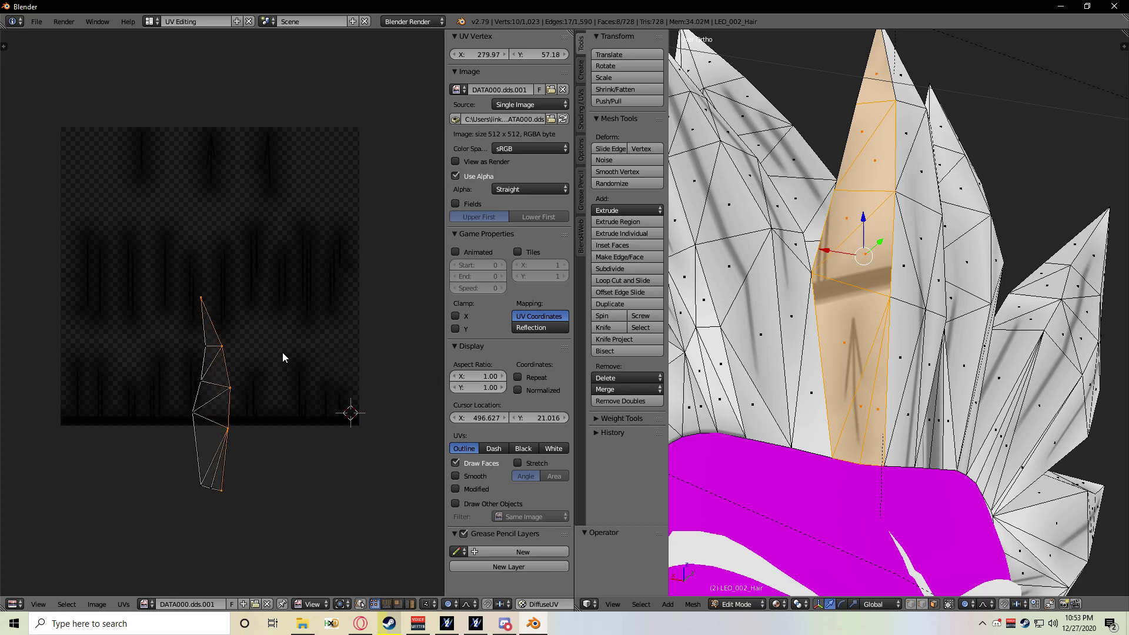
Move the whole UV island by 0.031, 0.244, and again by -0.095, 0.112, onto the texture's middle row of streaks.
key(a)
key(a)
key(g)
click(176, 298)
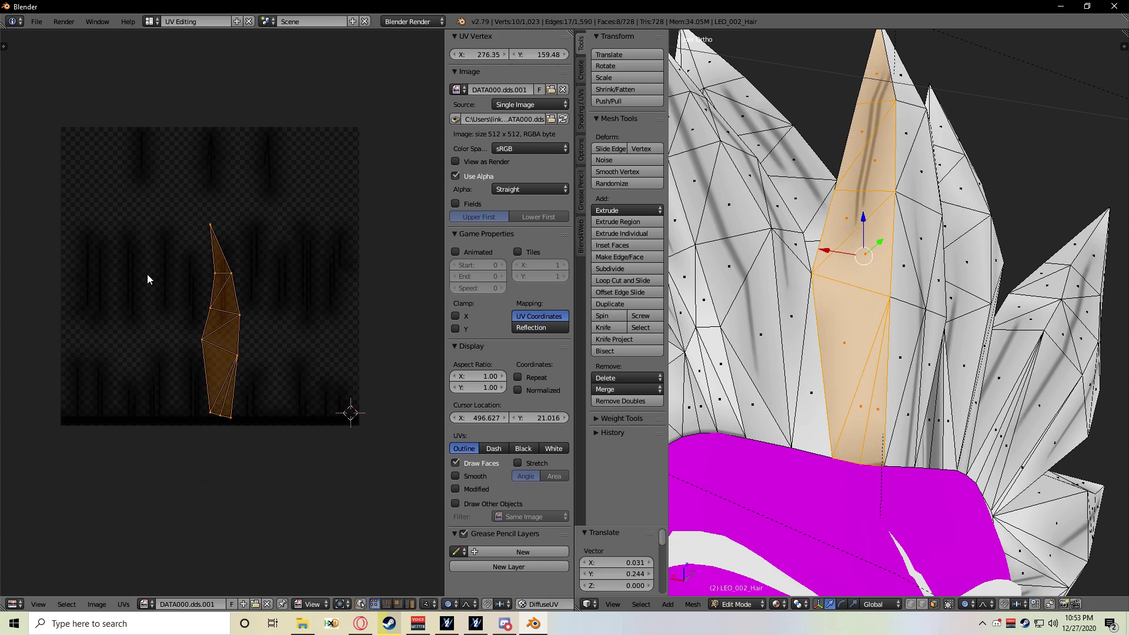
scroll(246, 299, up, 4)
middle_drag(246, 300, 316, 292)
key(g)
click(271, 220)
Scale the UV island down and shift it by -0.011, 0.010 over the dark streak.
key(s)
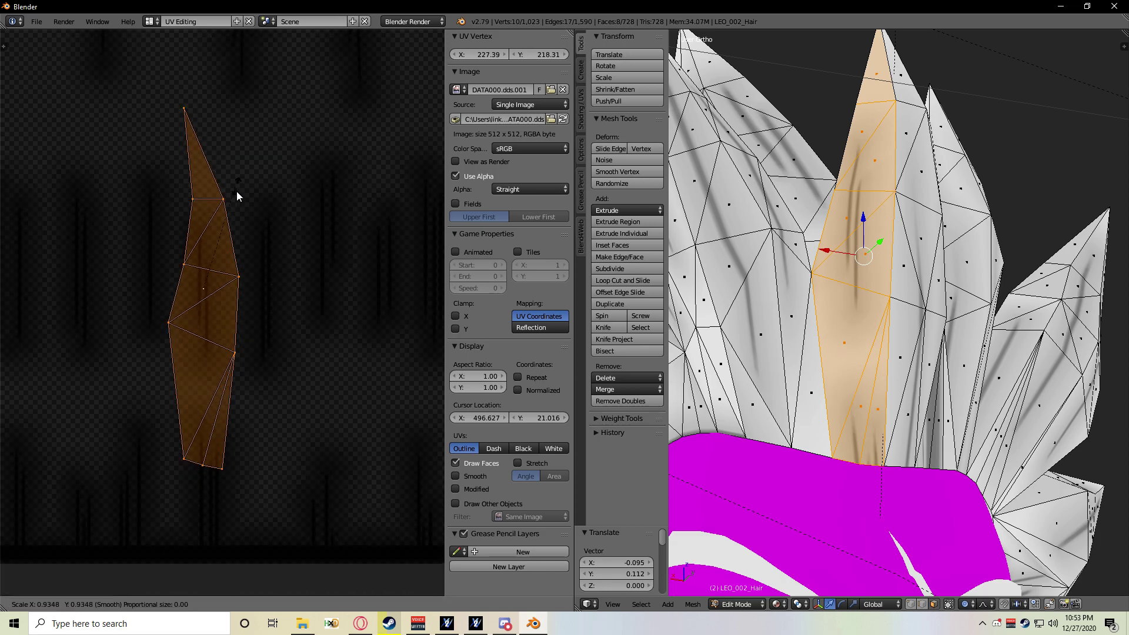
click(235, 230)
key(g)
click(218, 234)
Rotate the UV island slightly to follow the streak and nudge it by 0.005, -0.001.
key(r)
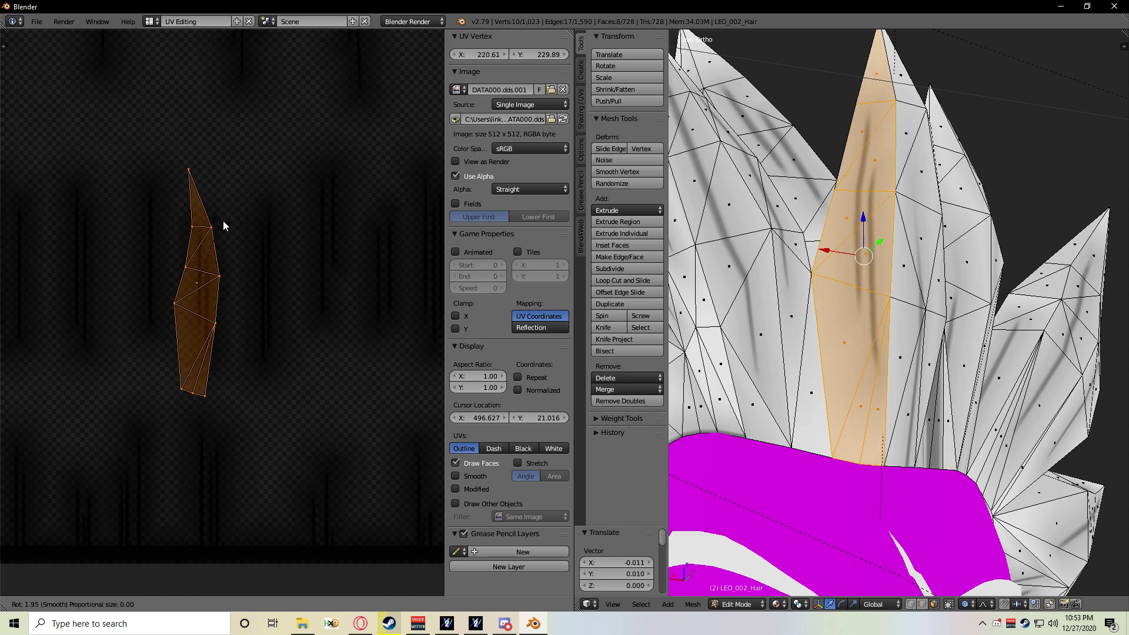
click(214, 222)
key(g)
click(217, 225)
middle_drag(243, 247, 209, 302)
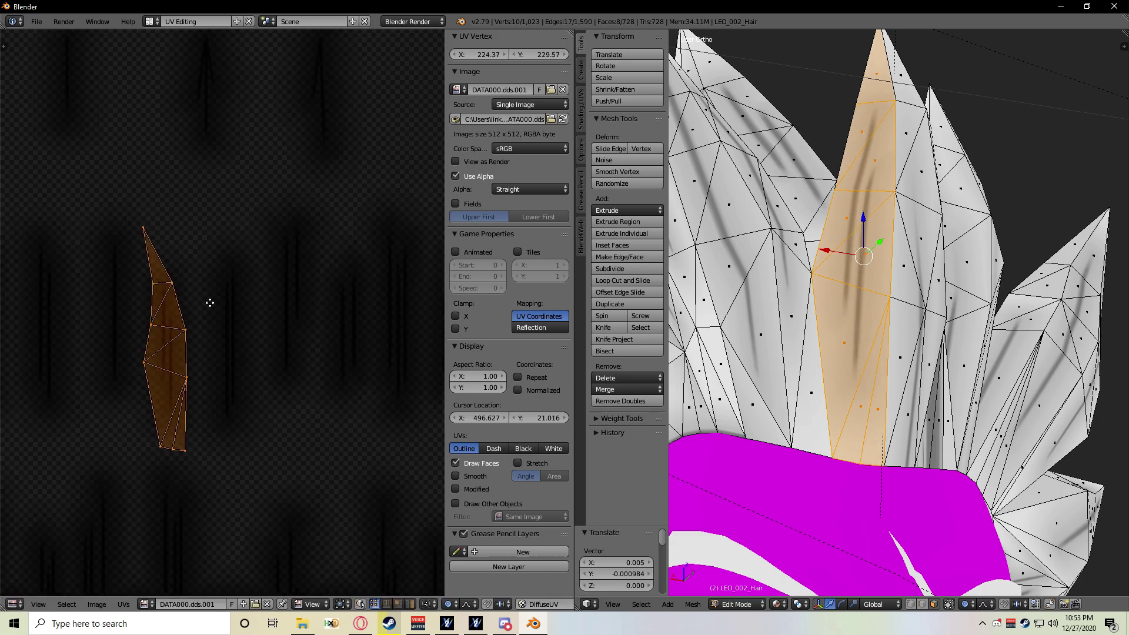
scroll(209, 302, down, 1)
scroll(946, 313, down, 1)
middle_drag(945, 313, 956, 355)
key(a)
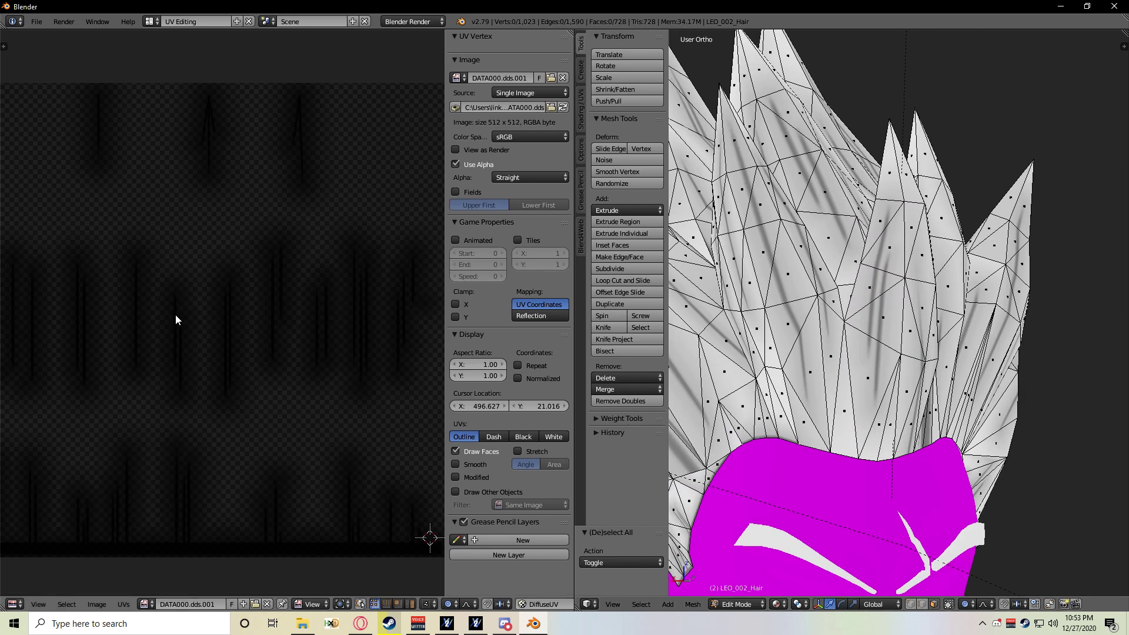
key(ctrl+z)
Try to reposition the single UV vertex at the island's pointed tip.
scroll(353, 312, up, 3)
key(a)
right_click(185, 203)
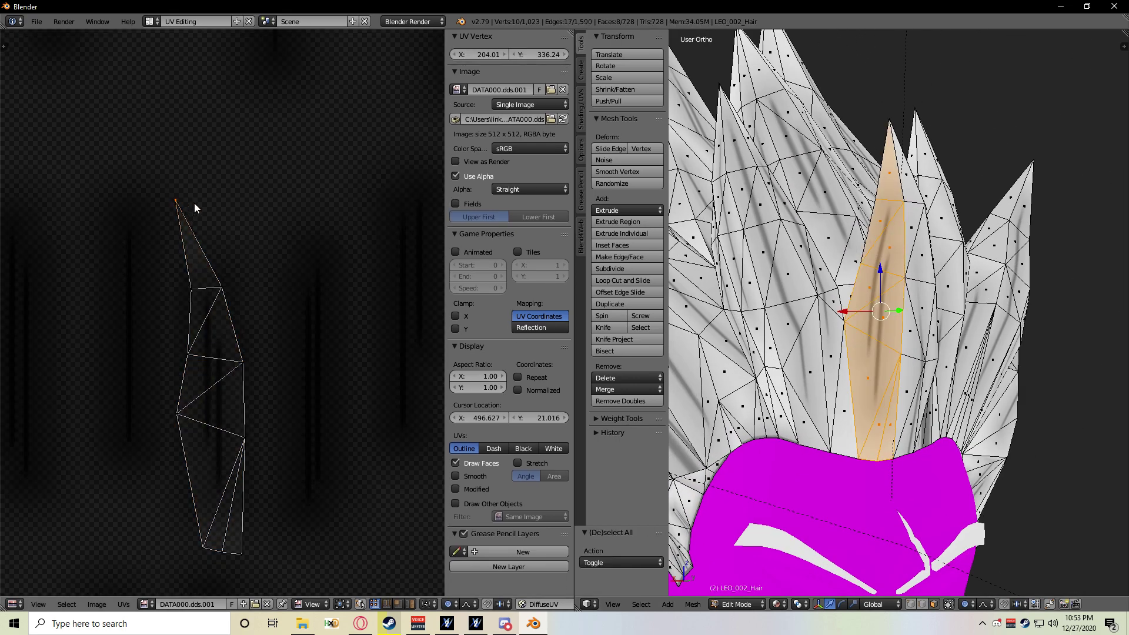
key(g)
key(Escape)
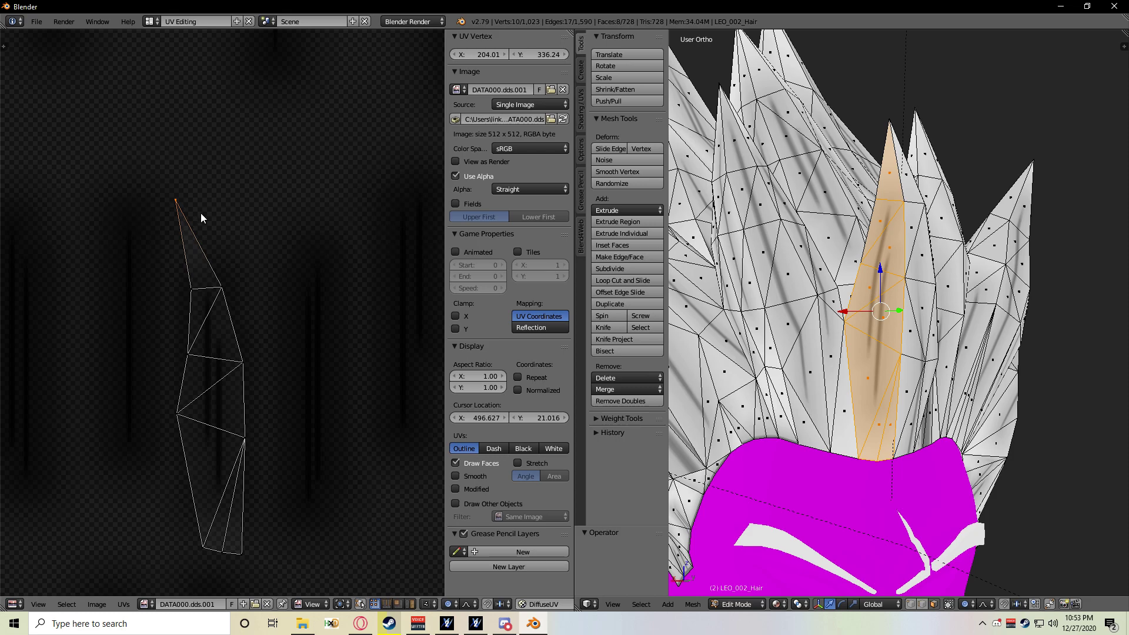
key(g)
click(175, 202)
key(ctrl+z)
key(a)
right_click(175, 211)
key(g)
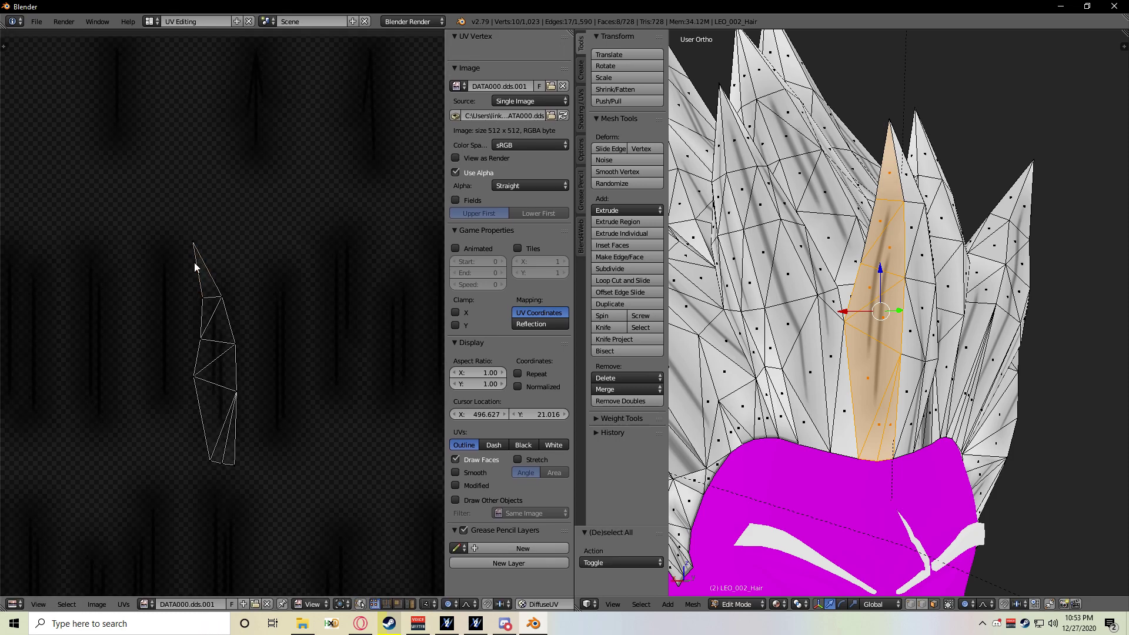
key(Escape)
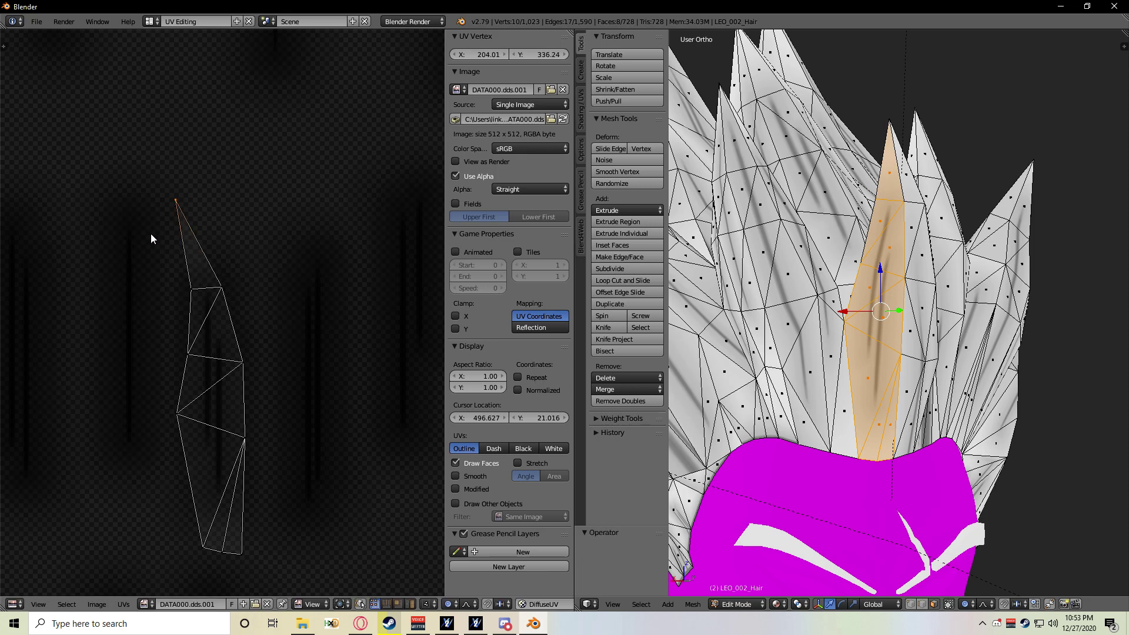
Select the island's tip vertex and raise its UV X coordinate to 209.01.
scroll(171, 203, up, 1)
scroll(195, 219, down, 2)
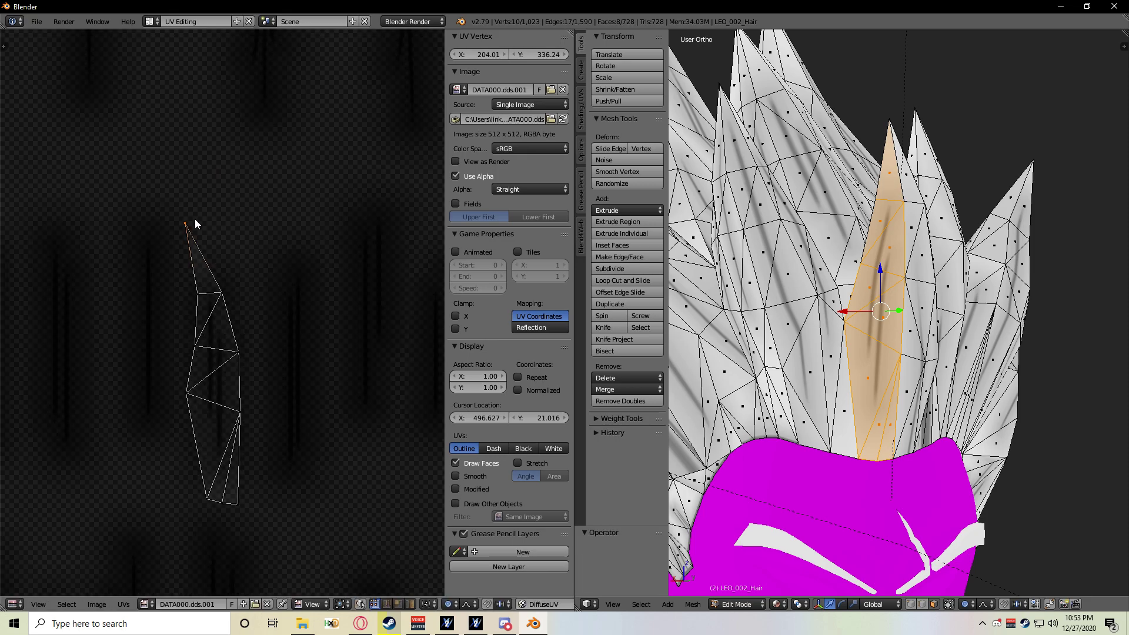
scroll(195, 219, up, 1)
key(a)
right_click(175, 202)
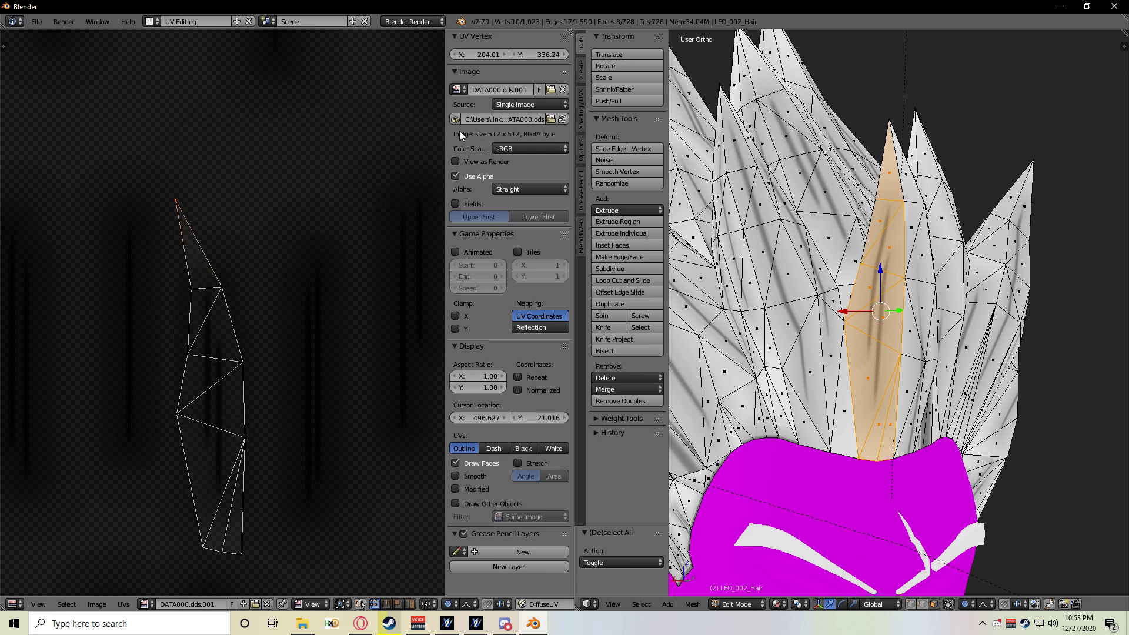
click(504, 57)
click(504, 57)
click(504, 57)
click(504, 57)
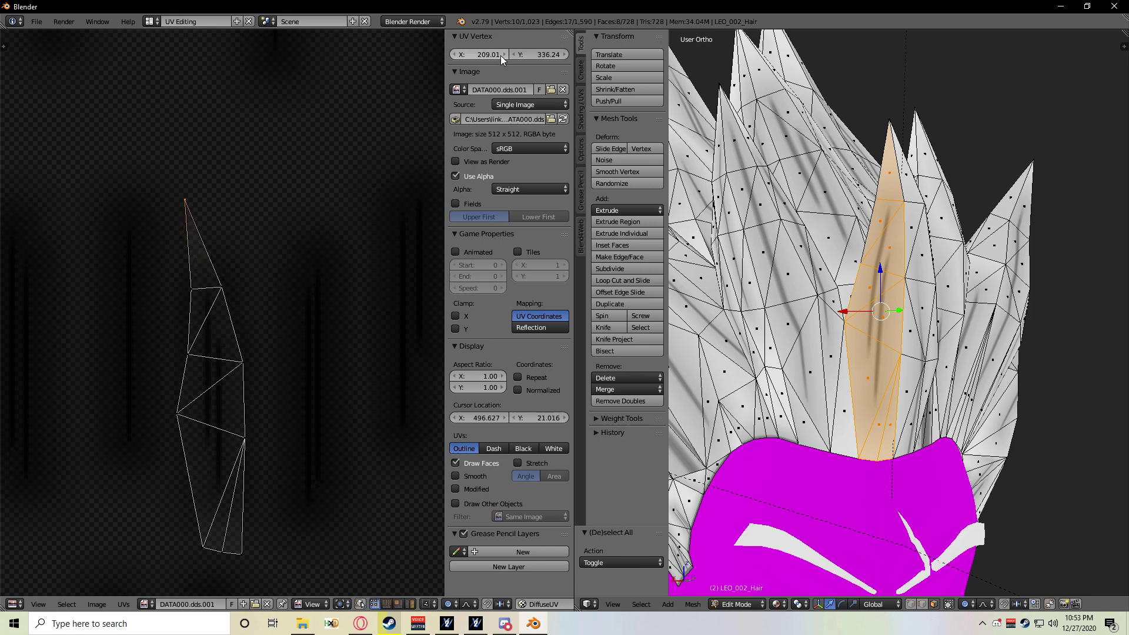
Lower the tip vertex's UV X coordinate to 203.01 and deselect it.
click(453, 54)
click(454, 54)
click(455, 55)
click(455, 55)
click(456, 55)
scroll(424, 182, down, 2)
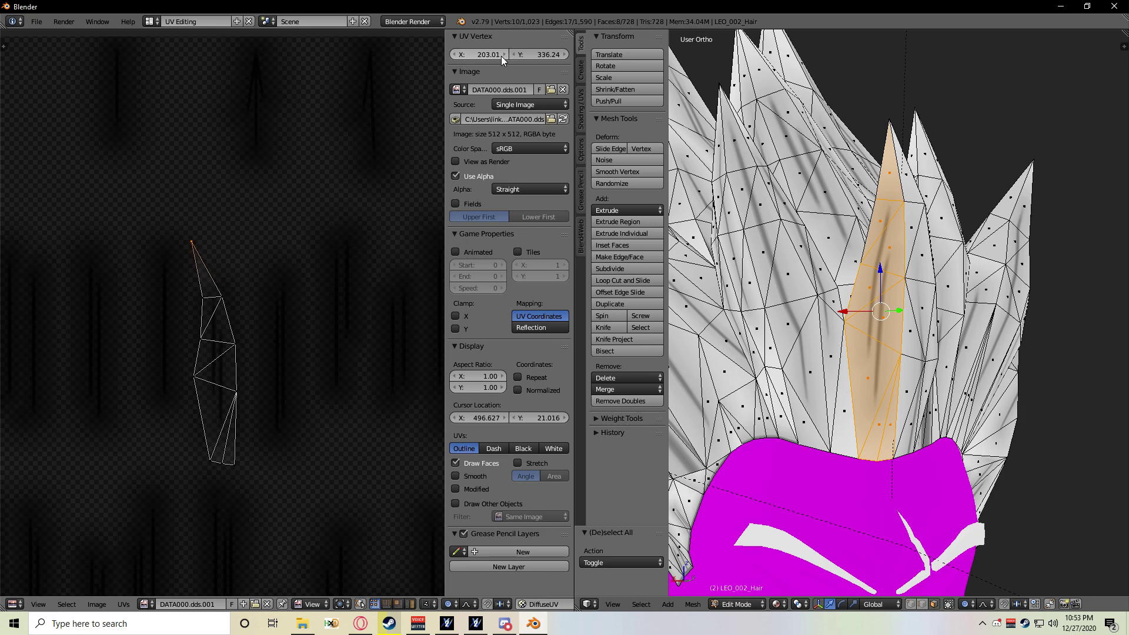
key(a)
scroll(242, 299, down, 1)
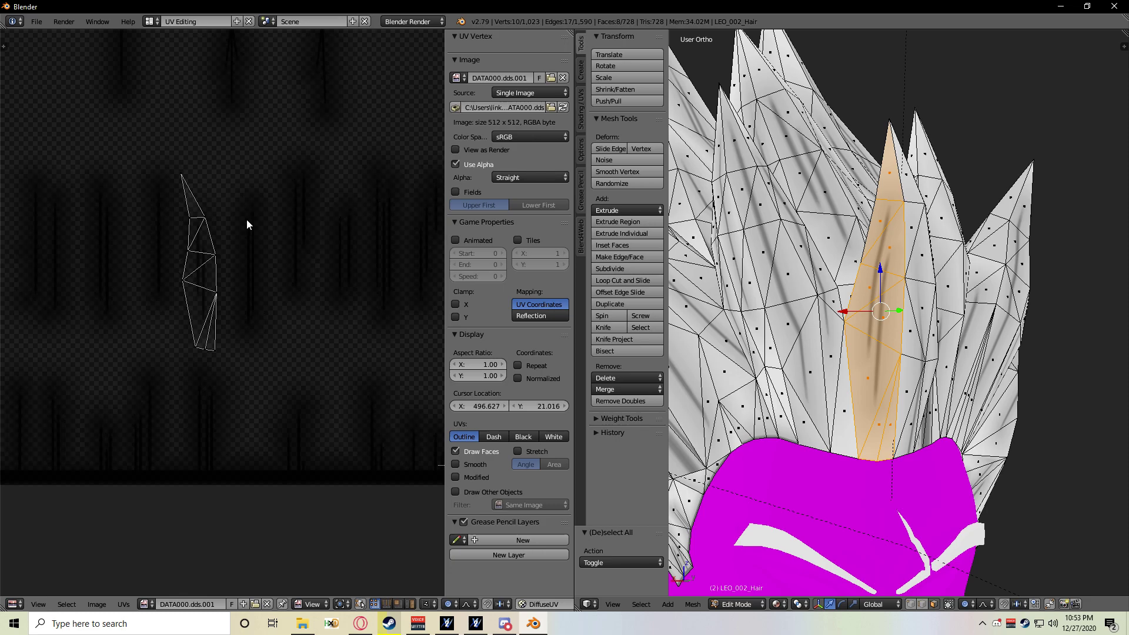
Select all linked faces of the adjacent spike from base to tip and remove its doubled vertices.
mouse_move(766, 299)
middle_down()
mouse_move(796, 294)
mouse_move(778, 295)
middle_up()
key(a)
key(l)
key(l)
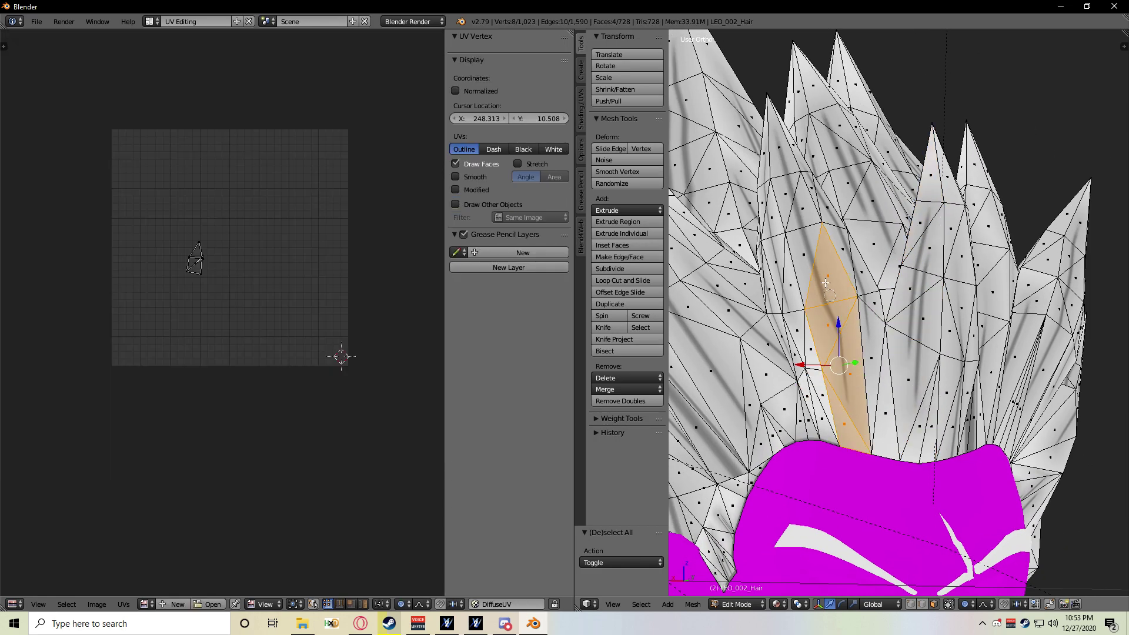
drag(825, 283, 787, 169)
key(w)
click(782, 155)
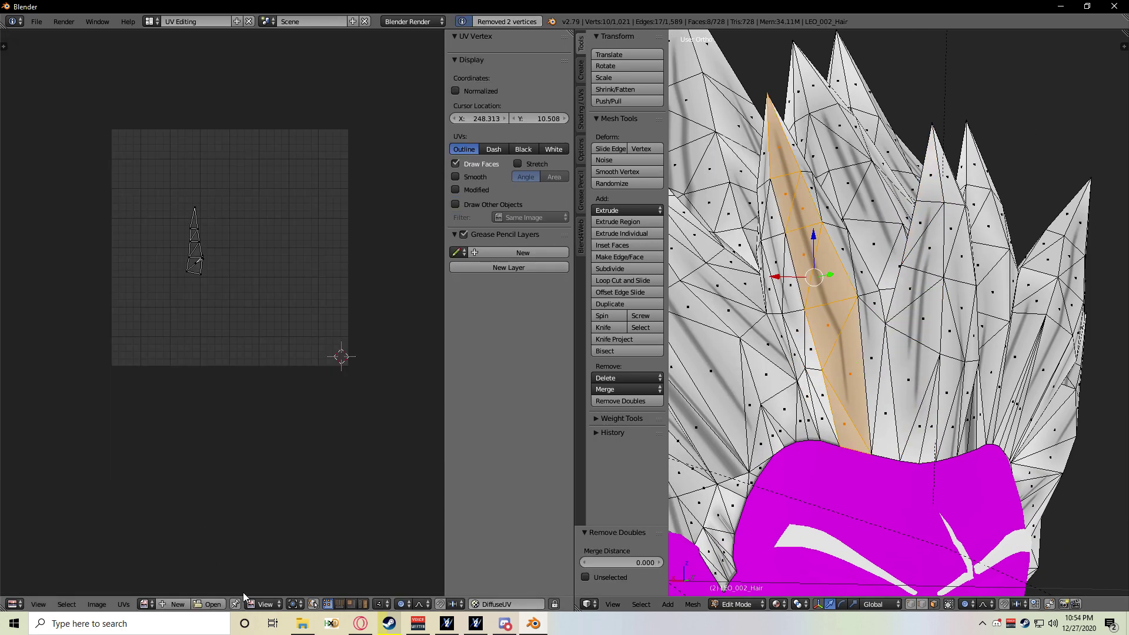
Open DATA000.dds from the LEO_001_Hair folder as the texture image for the selected spike.
click(211, 605)
click(41, 219)
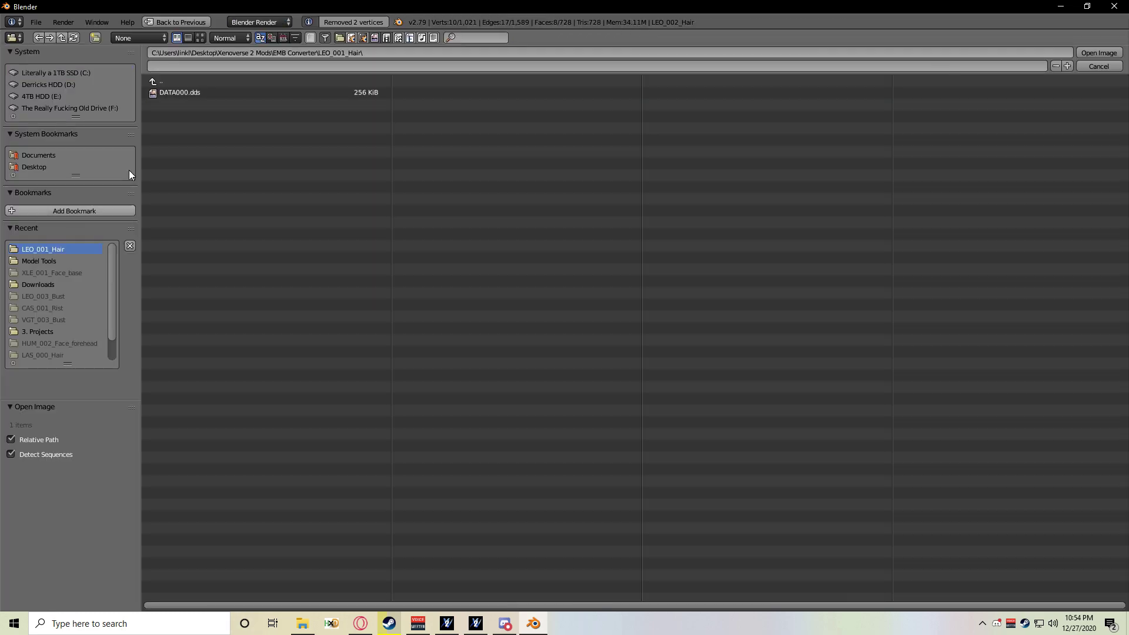
double_click(193, 93)
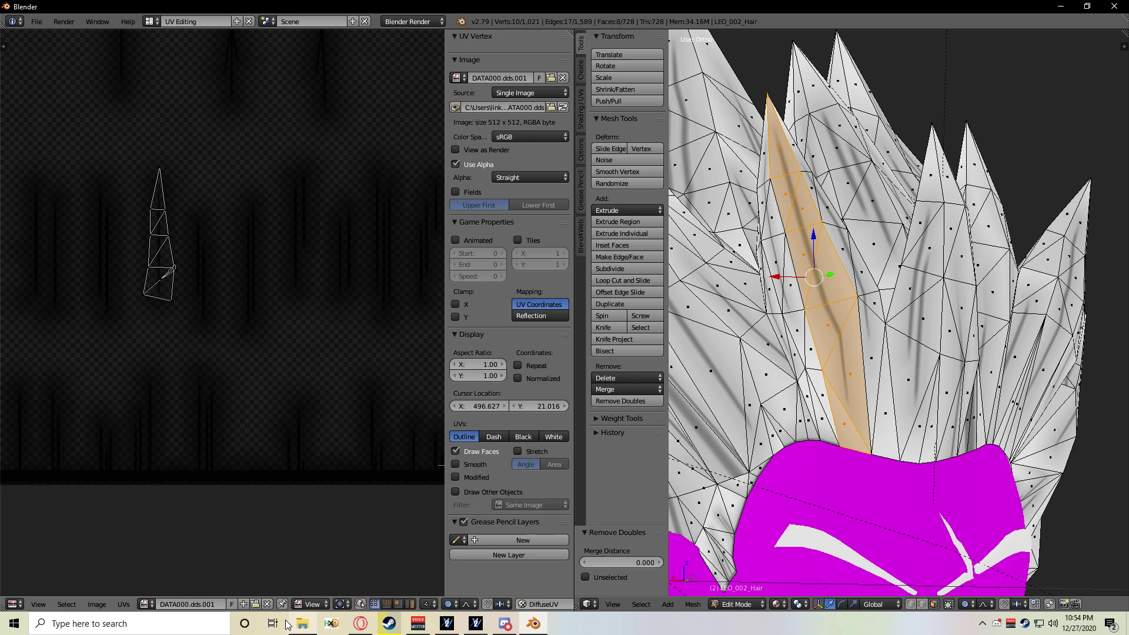
scroll(232, 422, down, 2)
Unwrap the newly merged spike and rotate its whole UV island upright.
key(a)
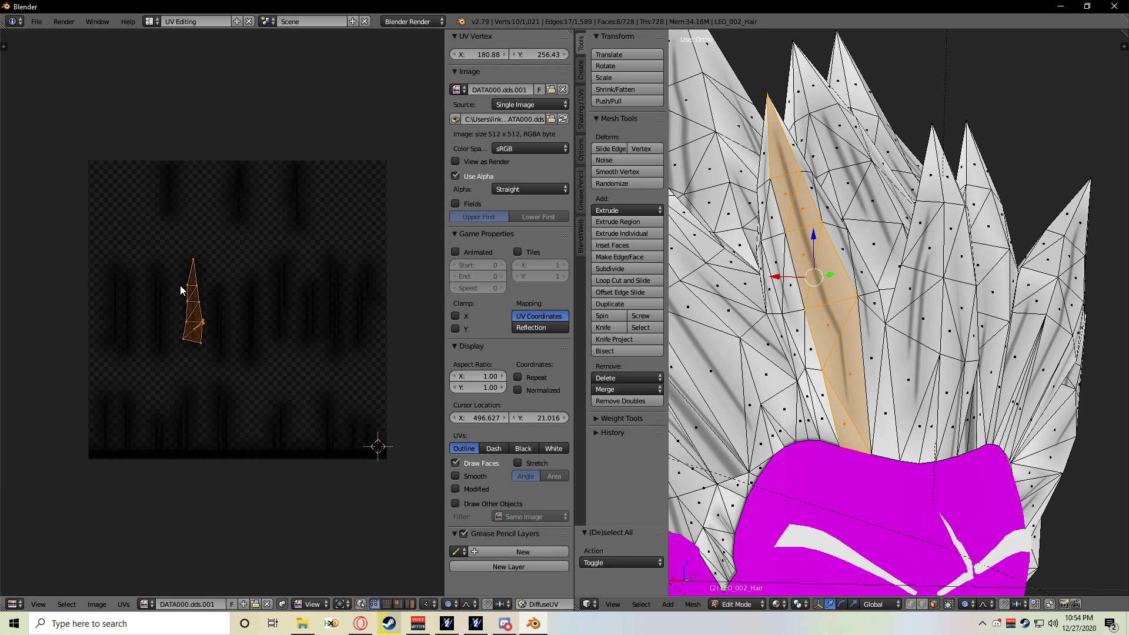
key(shift+s)
key(s)
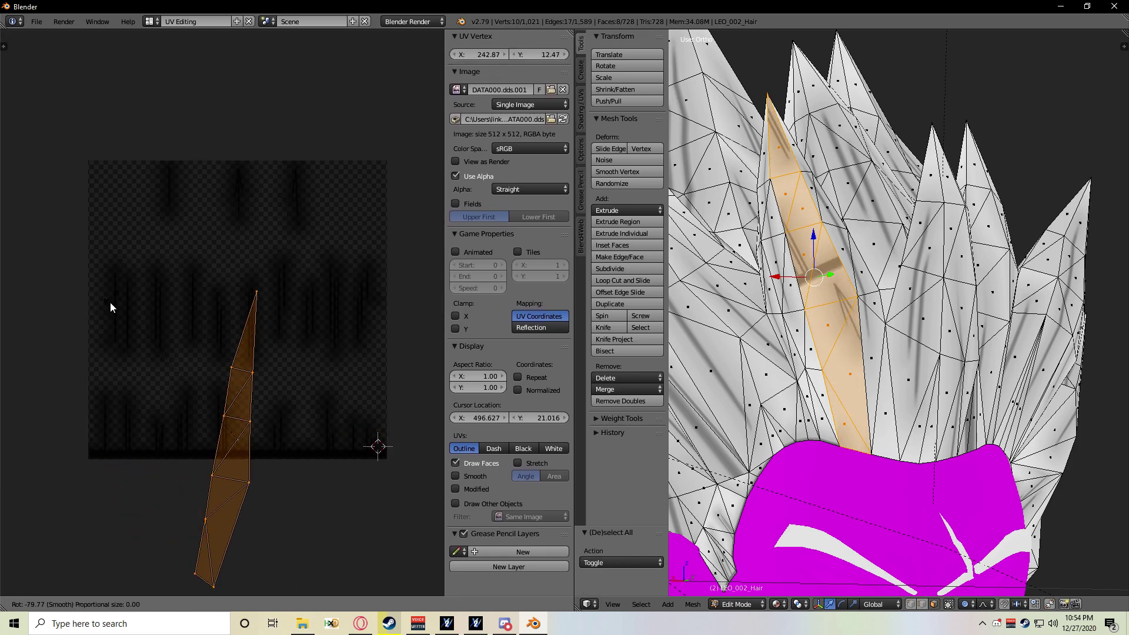
click(218, 383)
key(r)
click(231, 393)
Resize the upright UV island by factors of 1.434 and 1.032 and move it onto a dark streak in the middle row.
key(s)
click(237, 391)
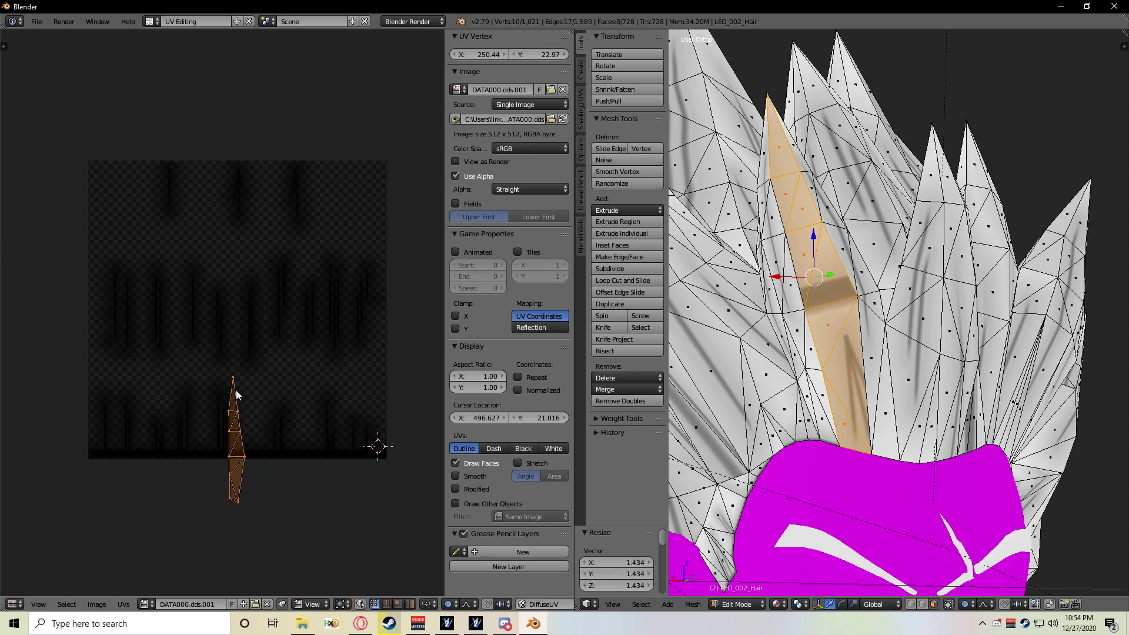
scroll(238, 393, up, 3)
key(g)
click(280, 199)
key(s)
click(278, 194)
key(g)
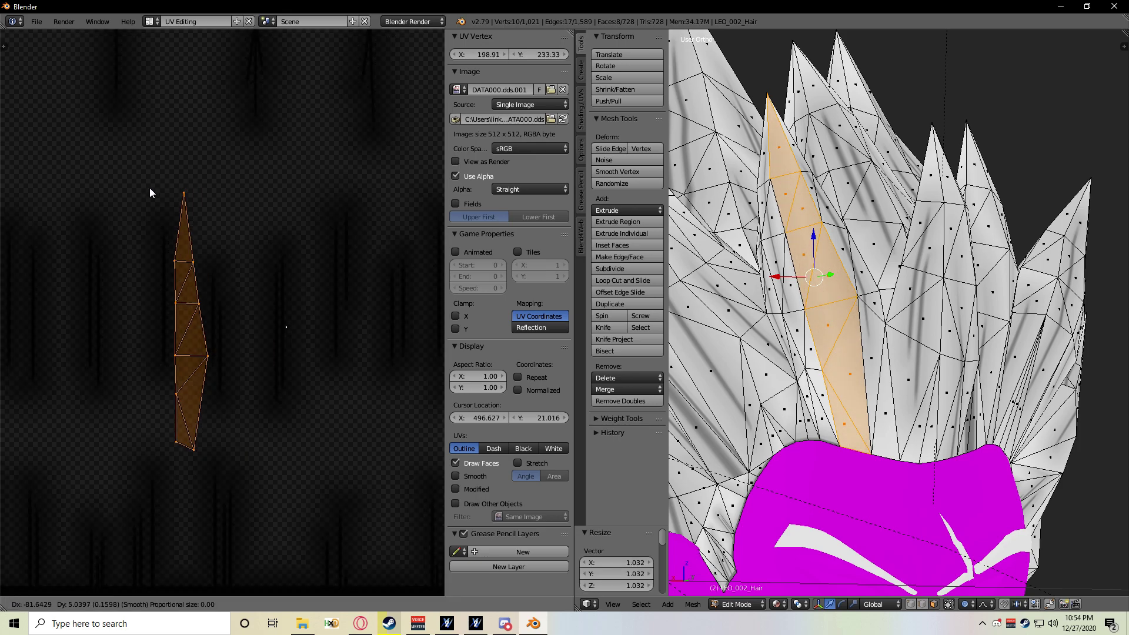